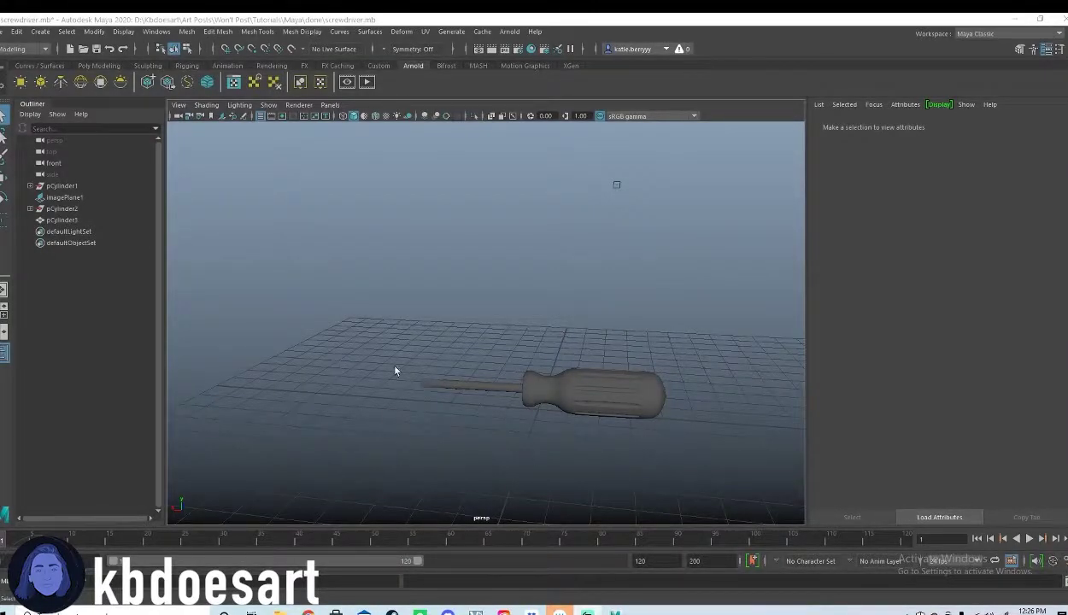
- Delete the construction history of all objects in the scene, with the screwdriver mesh selected
alt+drag(516, 410, 596, 389)
click(586, 406)
alt+right_drag(595, 389, 544, 398)
alt+drag(543, 398, 543, 410)
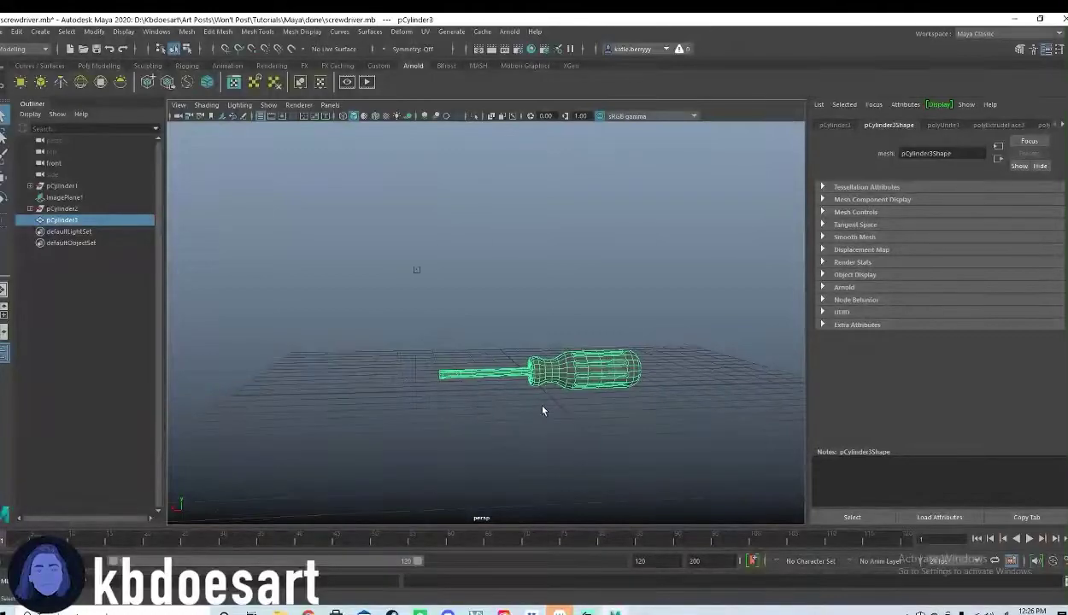
click(18, 33)
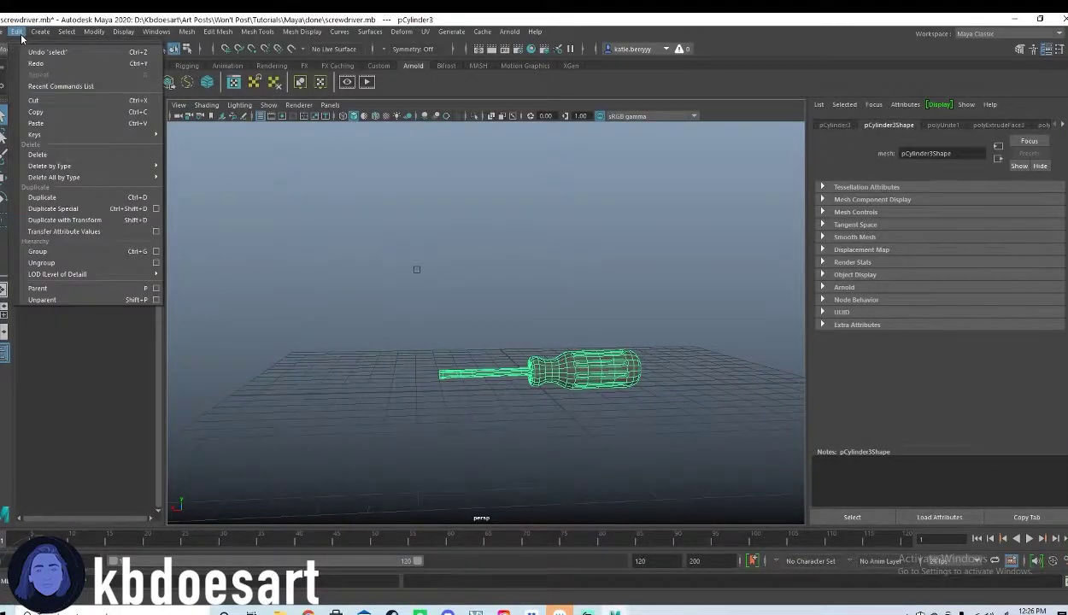
mouse_move(107, 177)
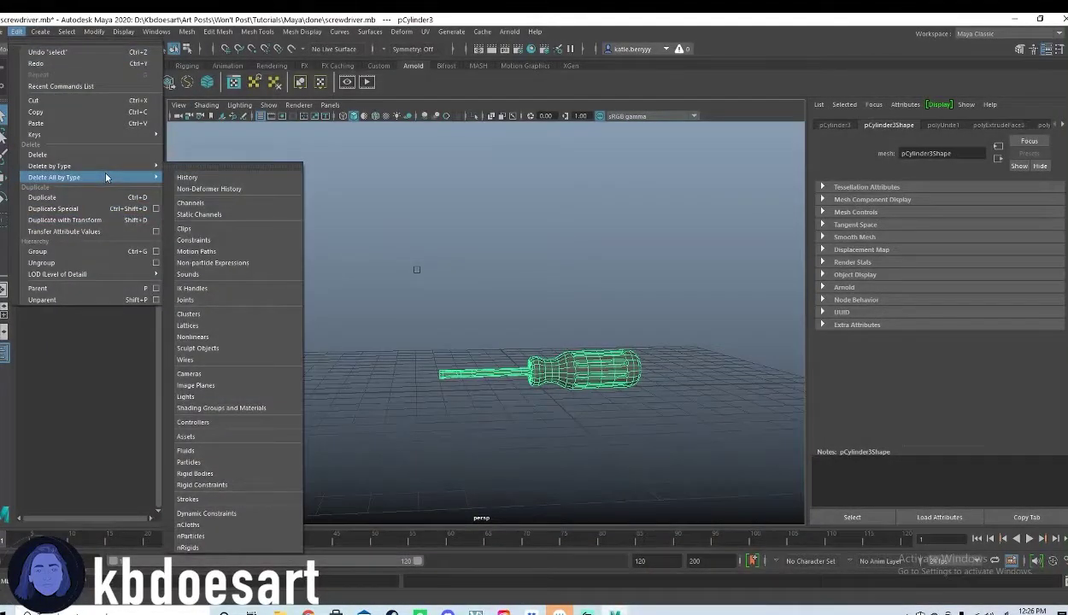
click(187, 176)
- Add an Arnold skydome light, briefly preview the screwdriver with all lights, and return to the default shaded display
alt+drag(570, 337, 539, 269)
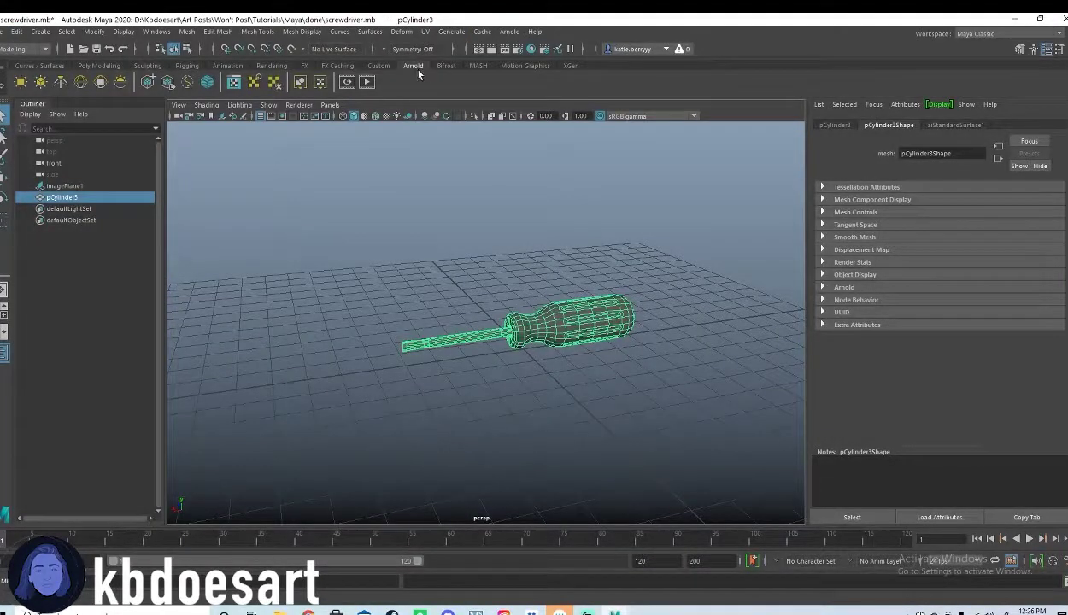
click(100, 81)
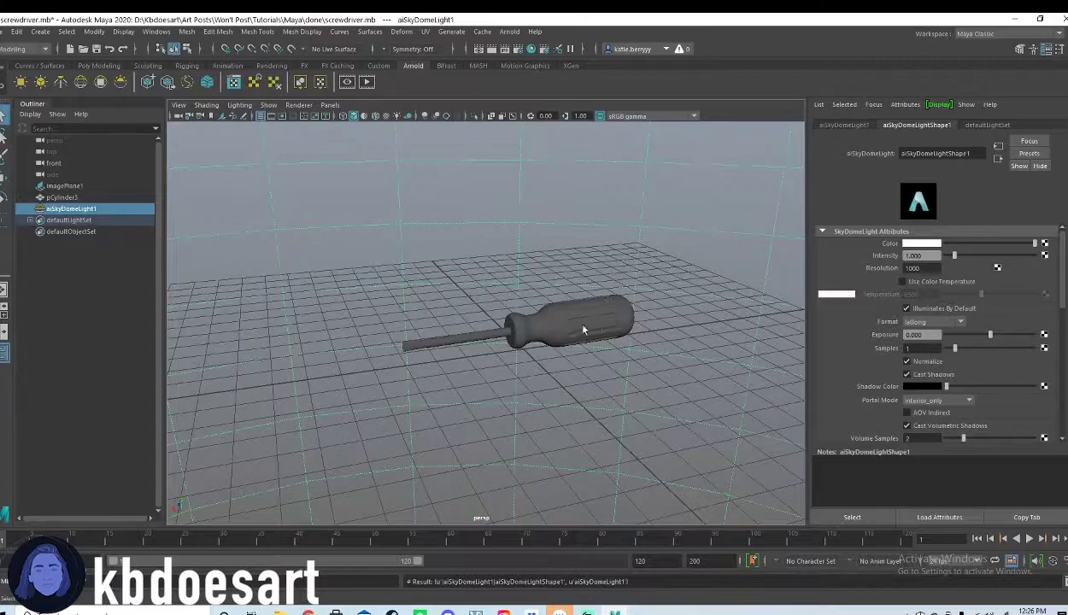
click(596, 300)
alt+drag(596, 302, 585, 299)
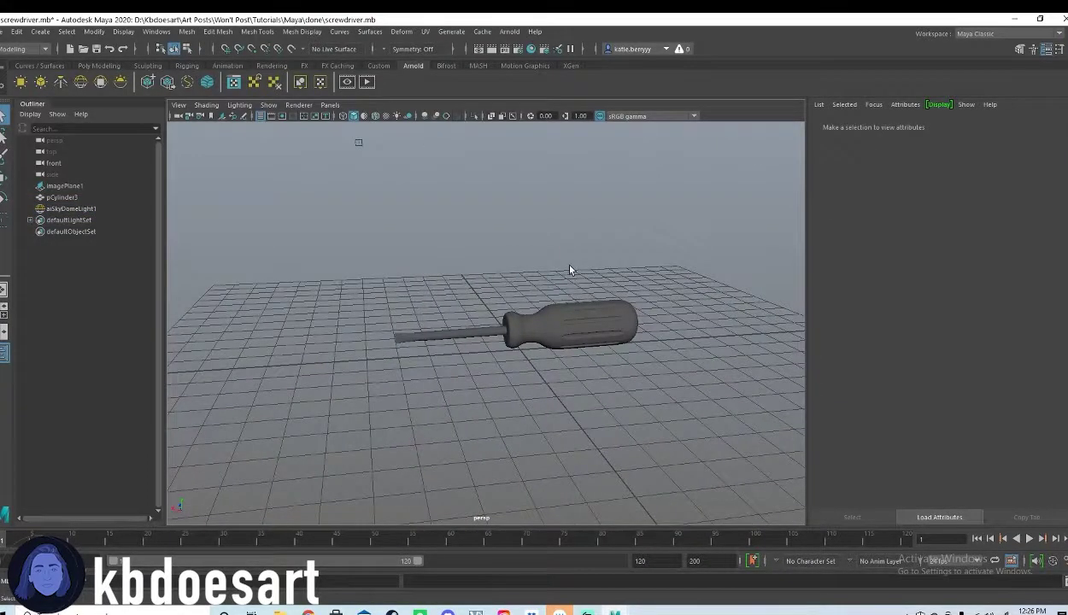
key(7)
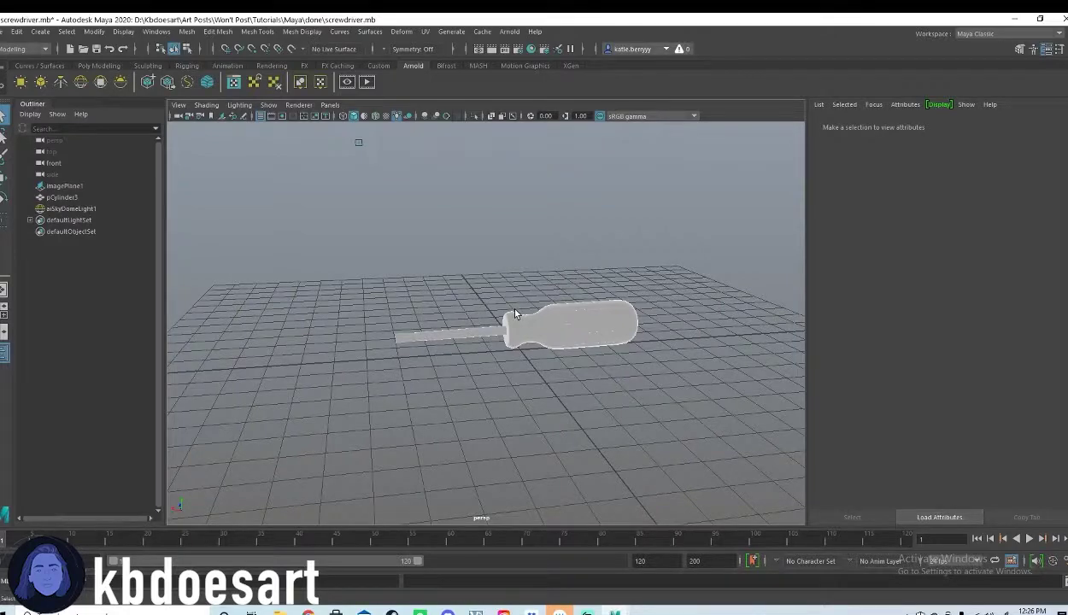
key(5)
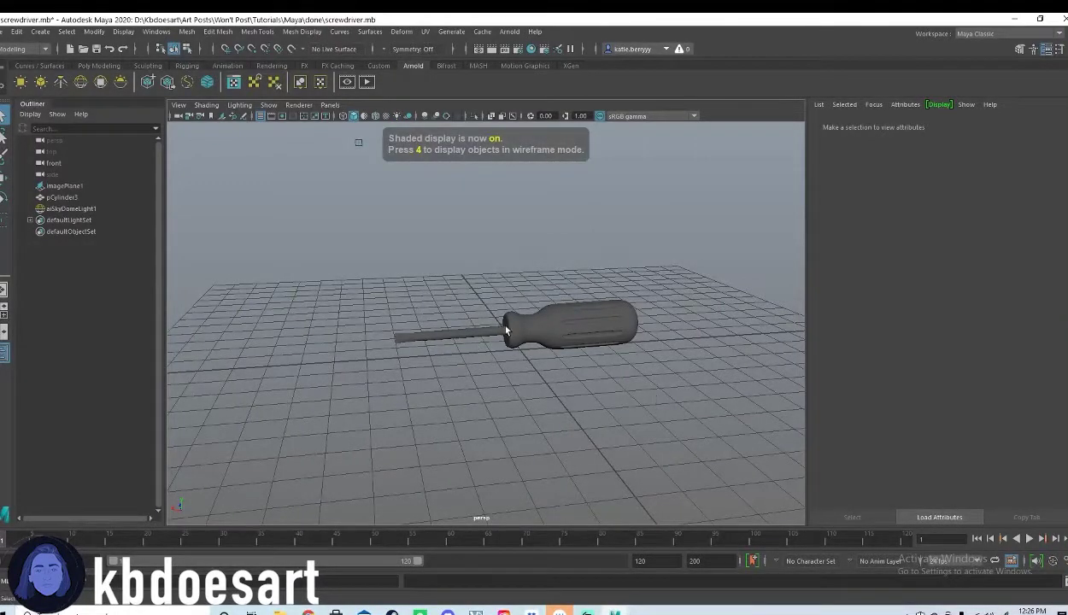
- Select all faces of the screwdriver's shaft in the front view and assign them a new aiStandardSurface material
click(503, 331)
right_drag(495, 304, 498, 338)
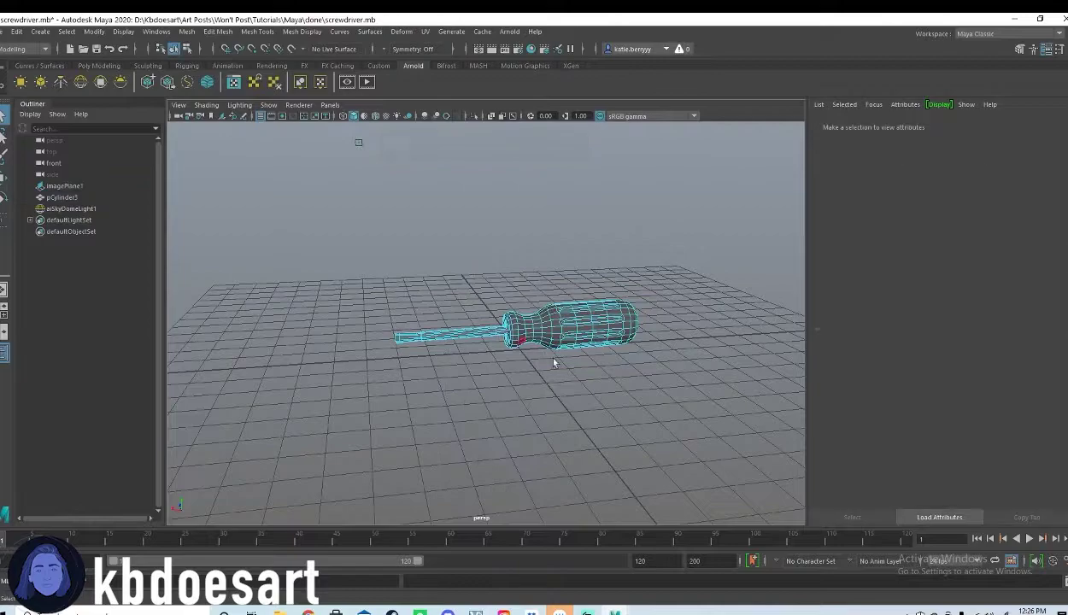
key(space)
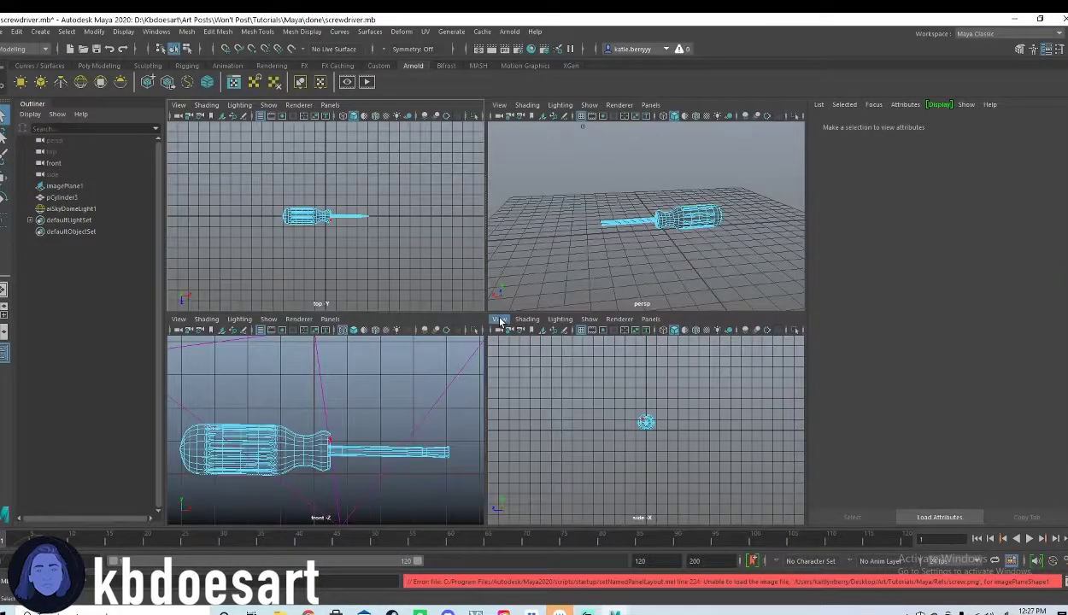
key(space)
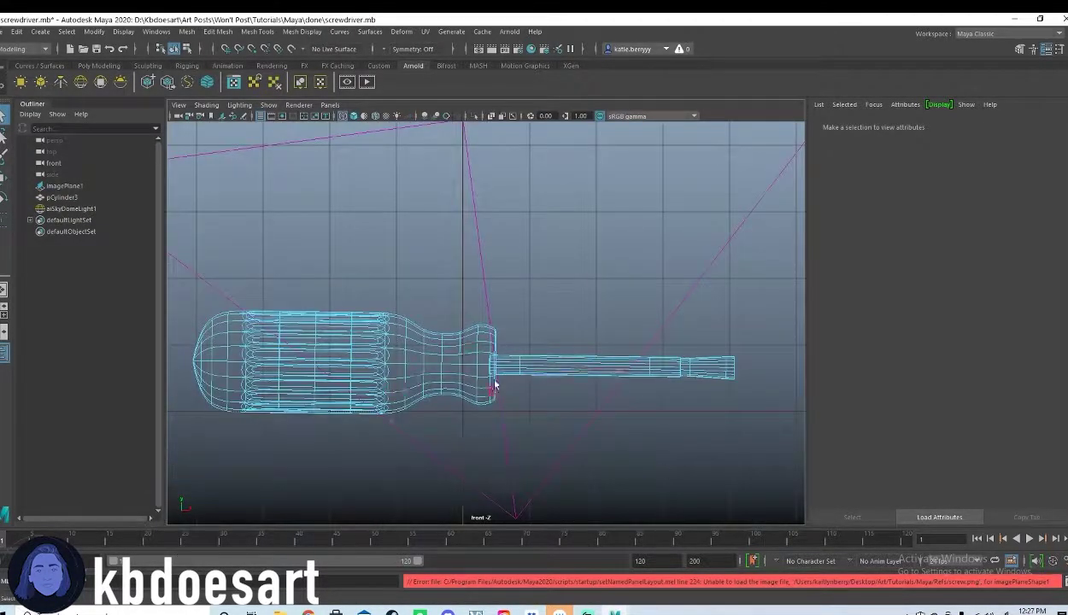
drag(749, 403, 507, 335)
right_drag(526, 359, 553, 597)
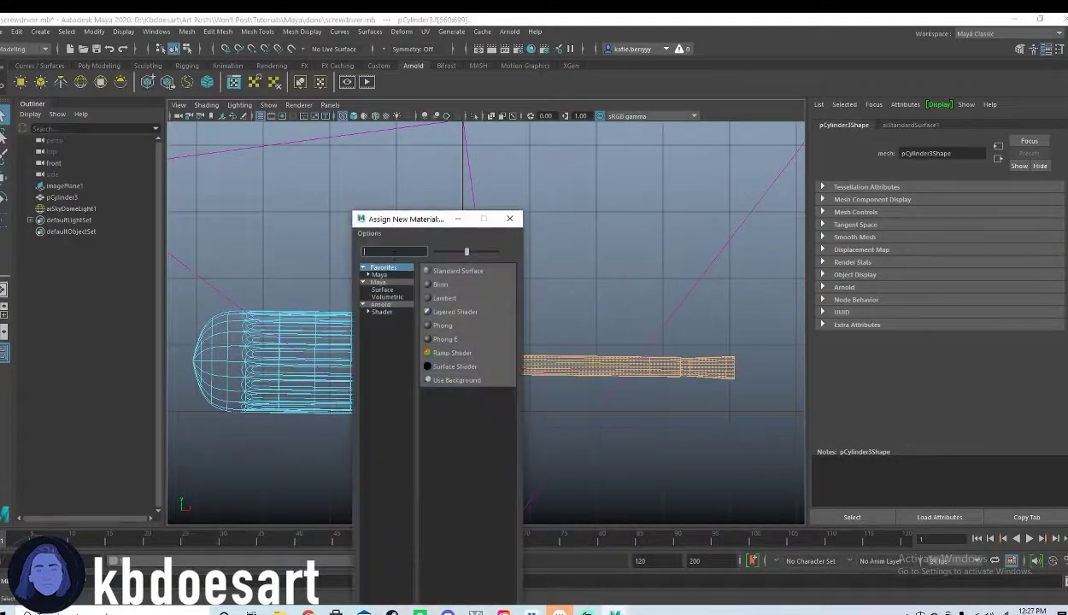
click(382, 310)
drag(426, 222, 329, 97)
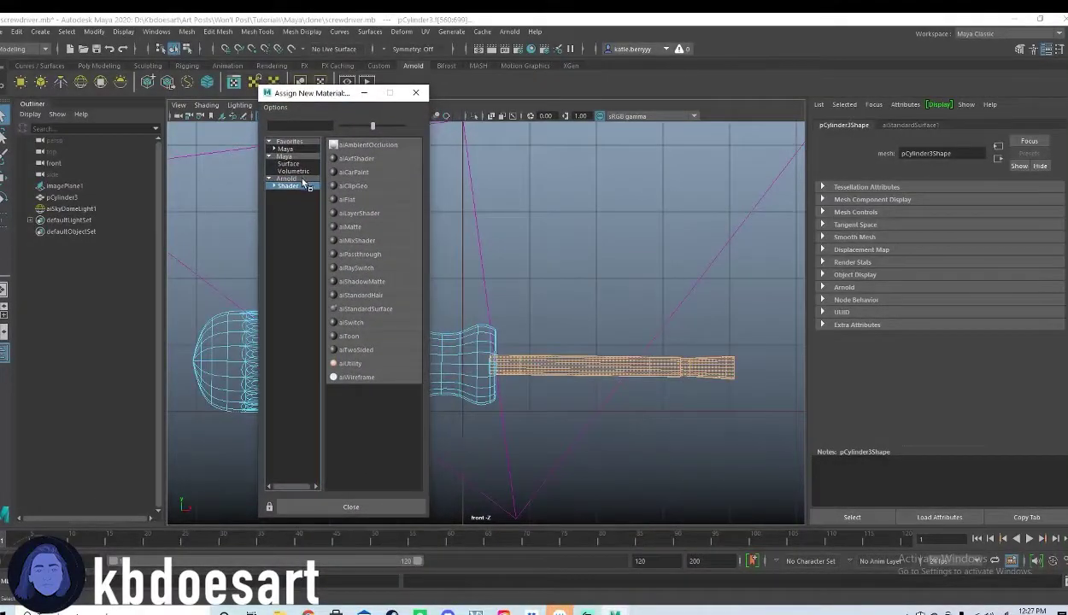
click(366, 310)
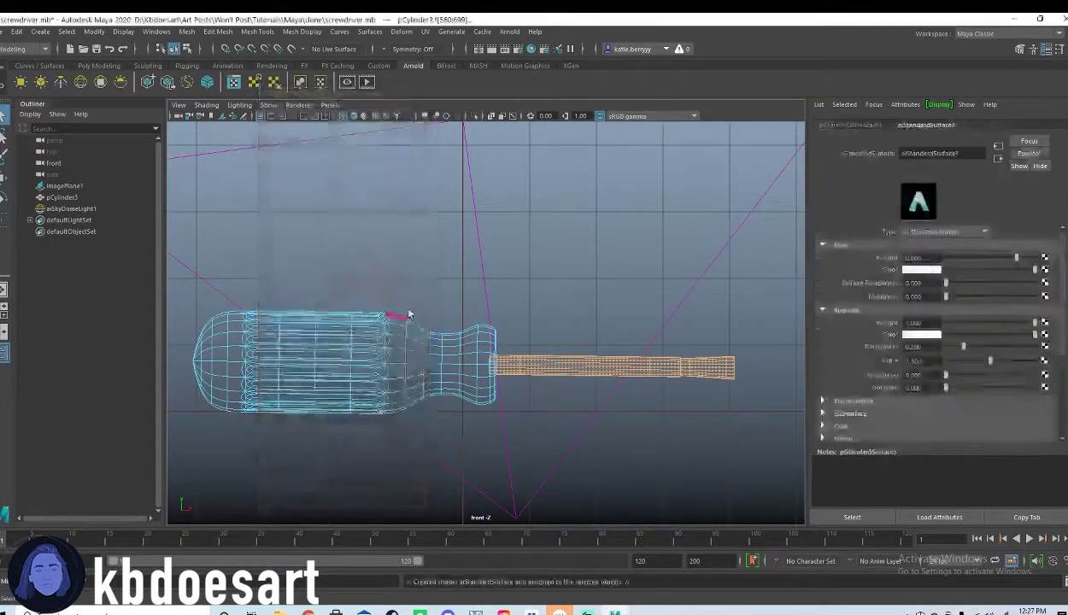
- Map a Rock 3D texture to the base color of the shaft's new material
click(1045, 270)
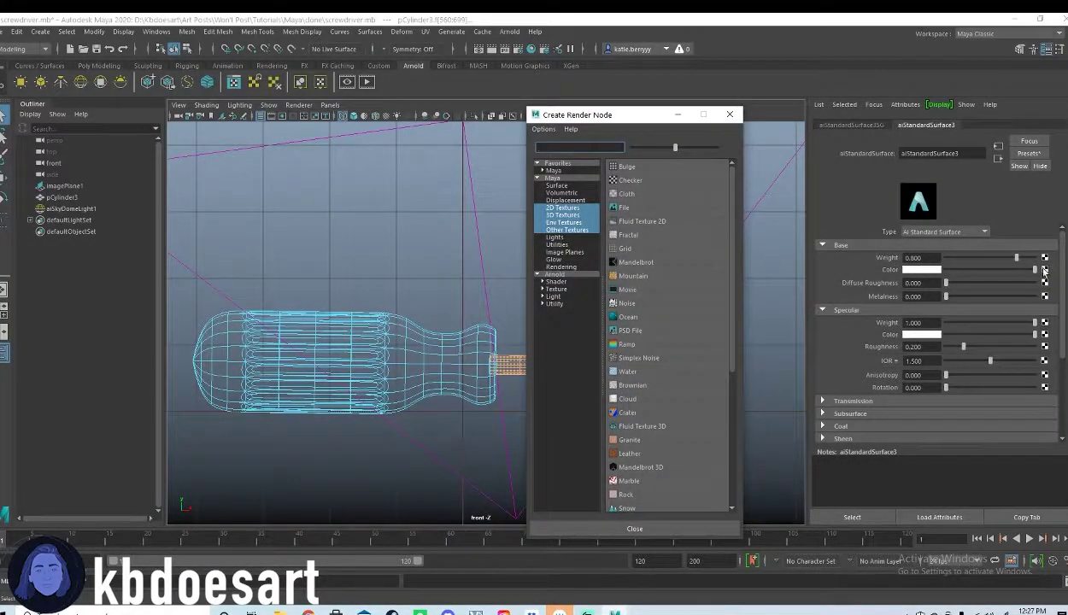
scroll(647, 274, down, 1)
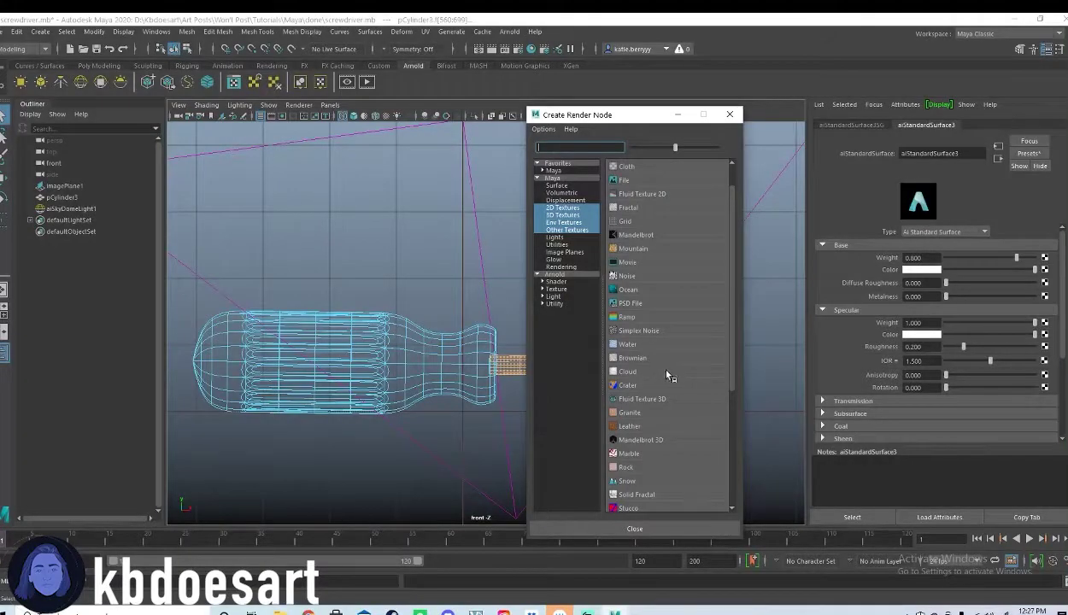
scroll(669, 377, down, 2)
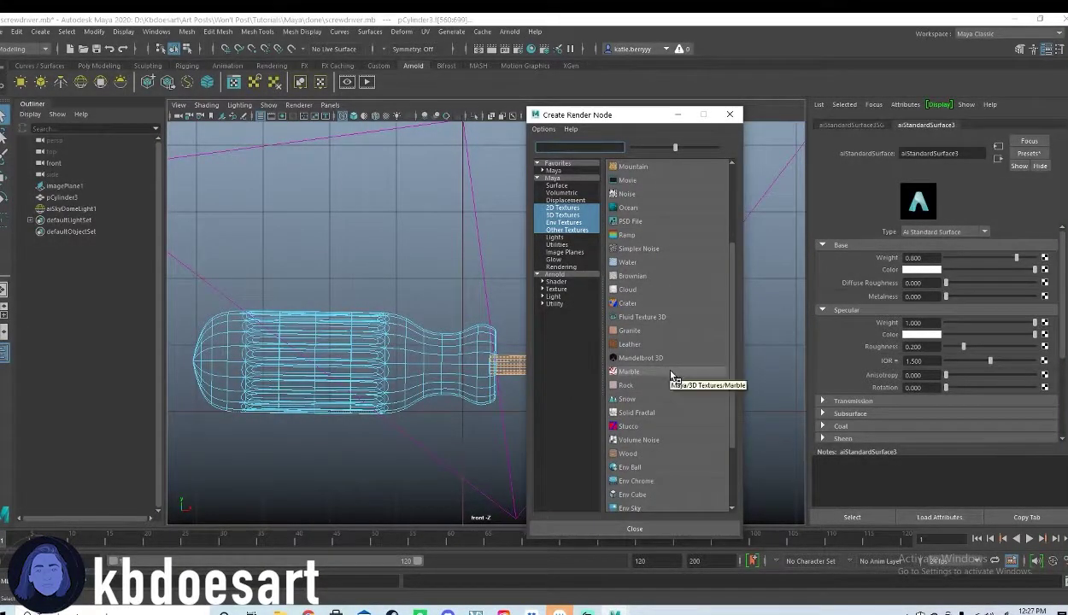
scroll(662, 373, down, 1)
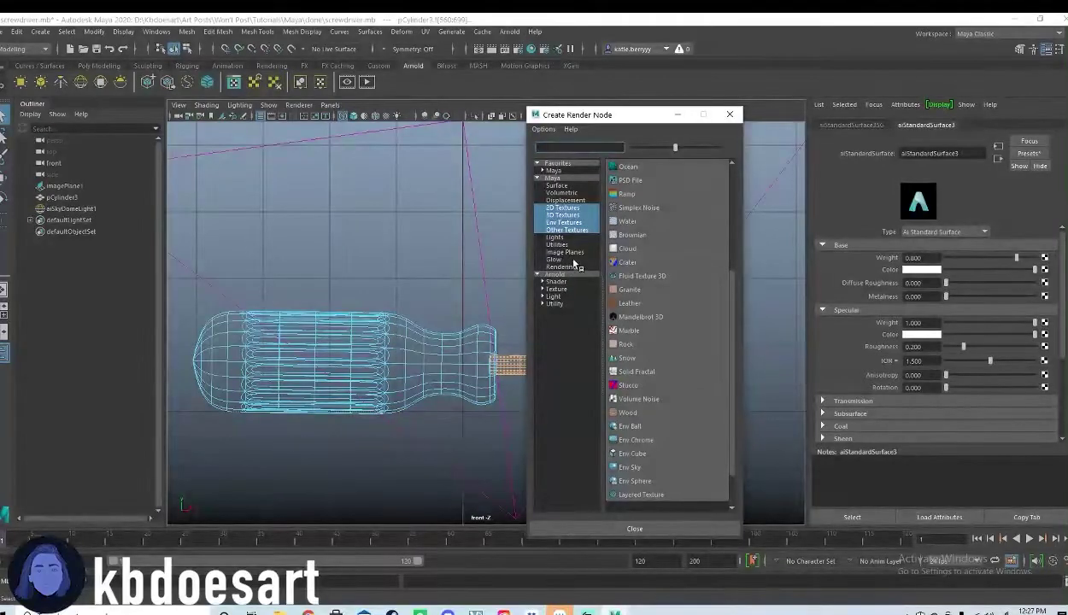
scroll(651, 275, up, 3)
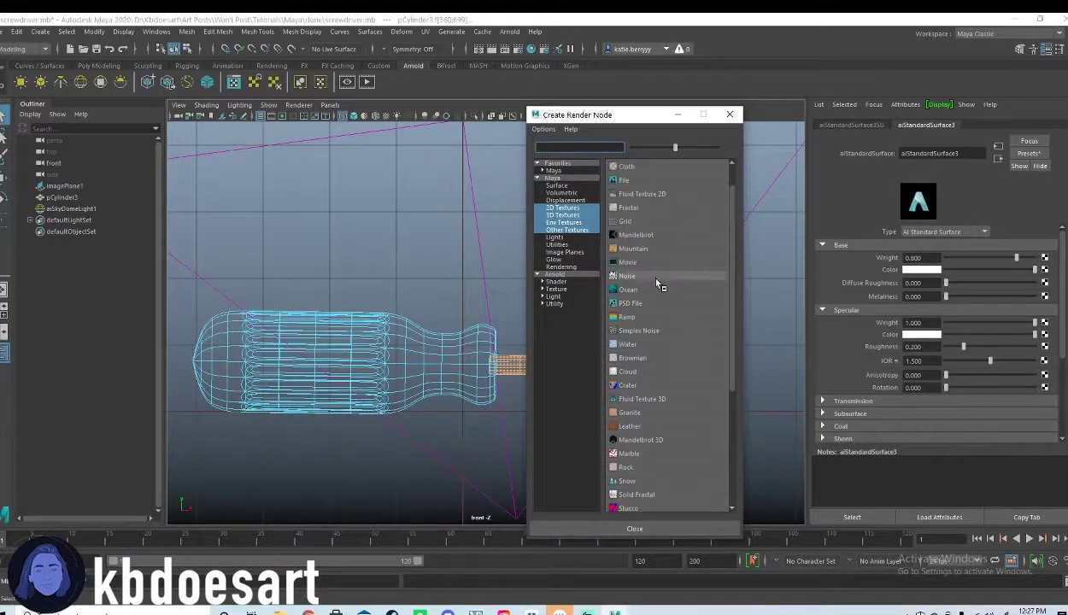
scroll(660, 295, up, 1)
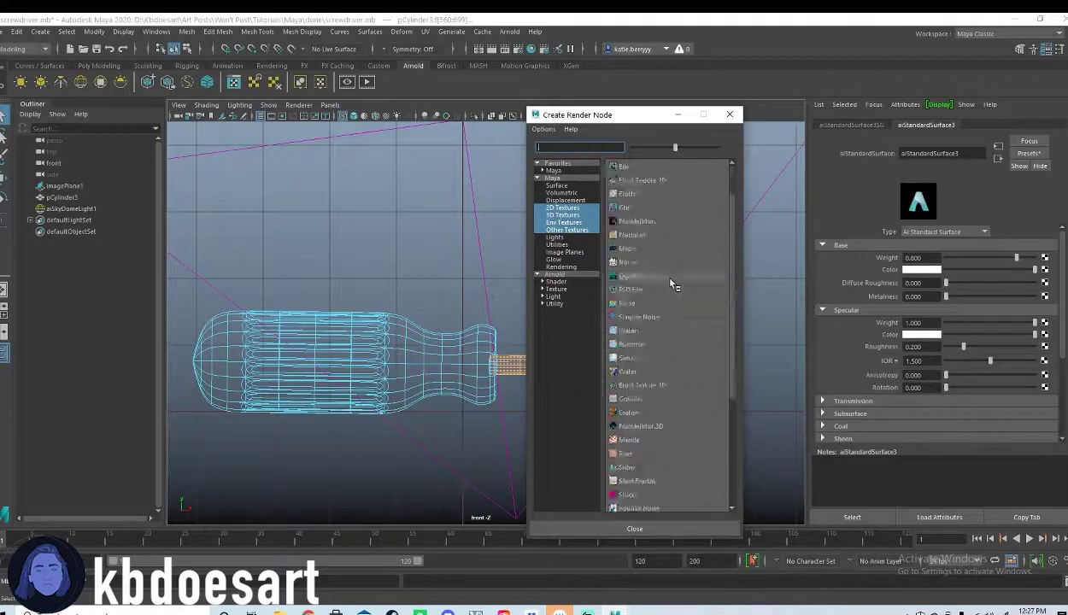
scroll(654, 270, down, 1)
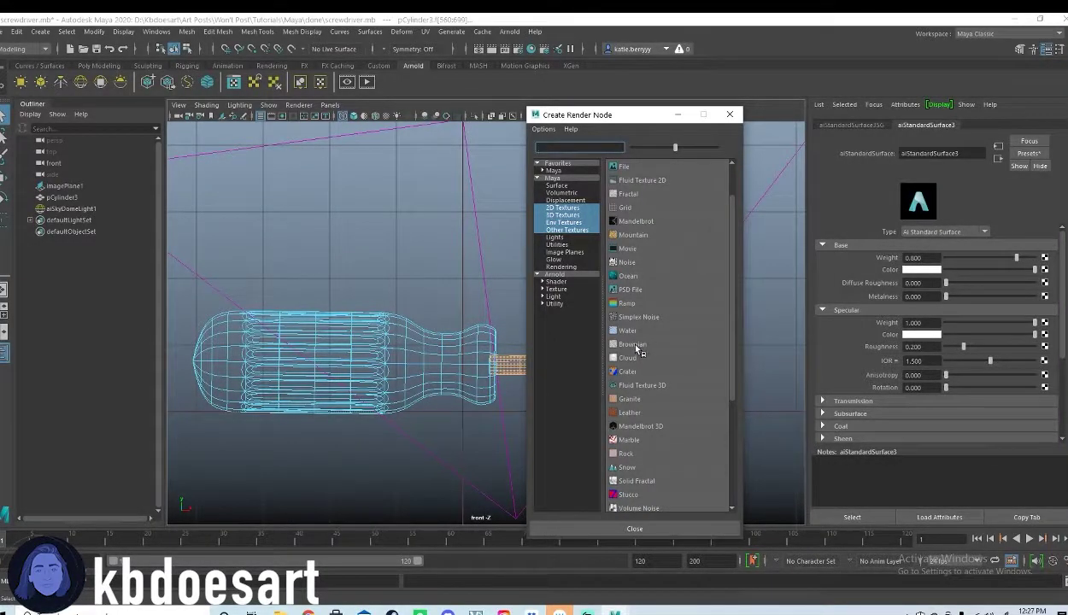
scroll(629, 338, down, 3)
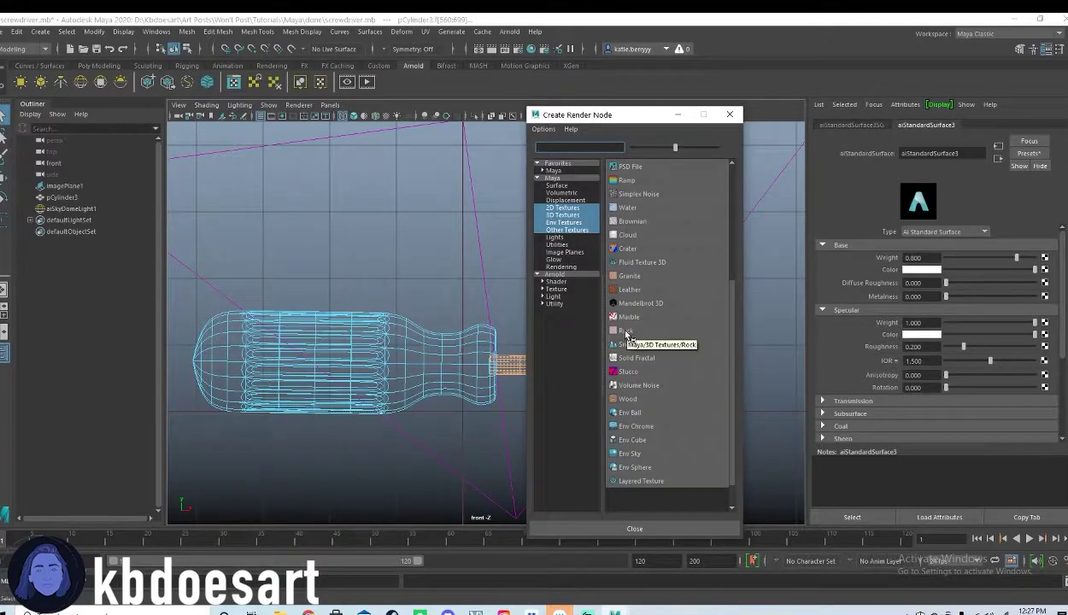
click(626, 331)
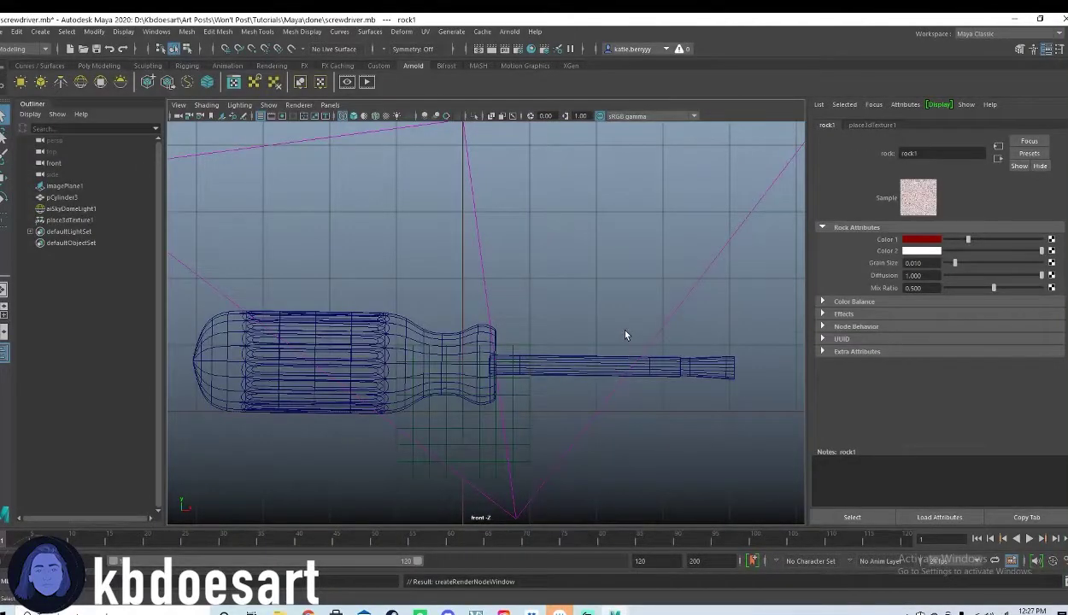
- Display the screwdriver in the perspective view with all scene lights enabled and the shaft seen up close
key(space)
key(space)
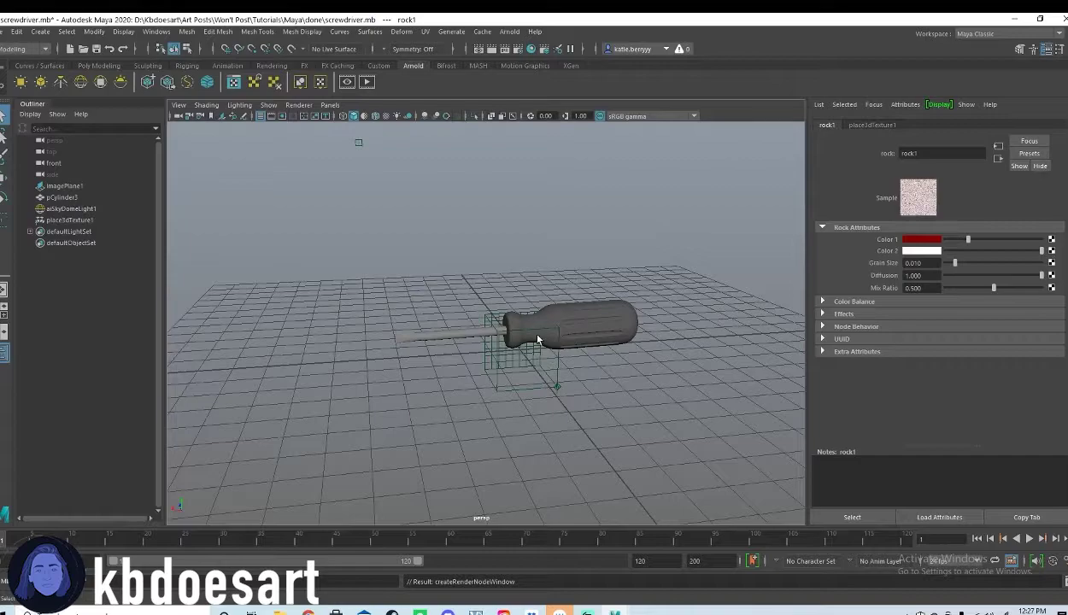
key(7)
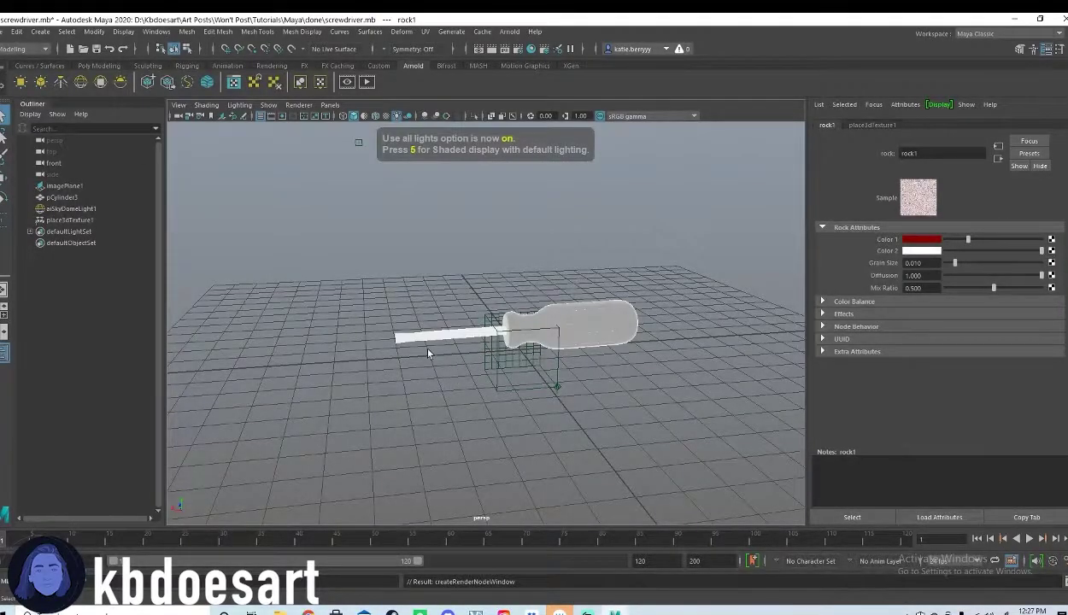
alt+drag(429, 353, 457, 361)
scroll(457, 360, up, 5)
- Reopen the Rock texture from the shaft material's base color and change its Color 1 to grey
click(462, 351)
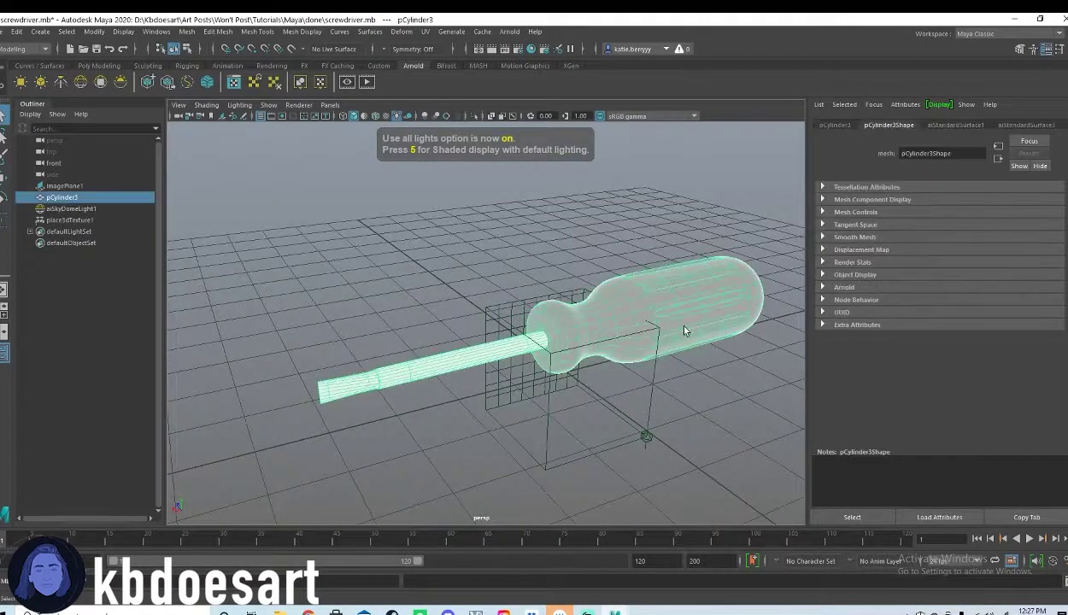
click(979, 126)
click(1017, 127)
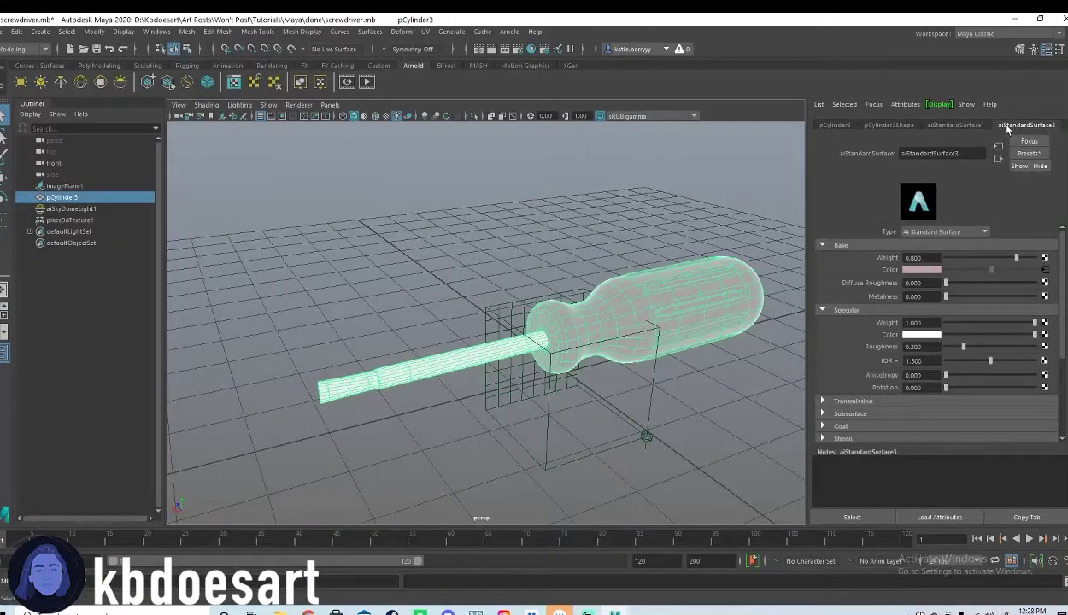
click(1045, 270)
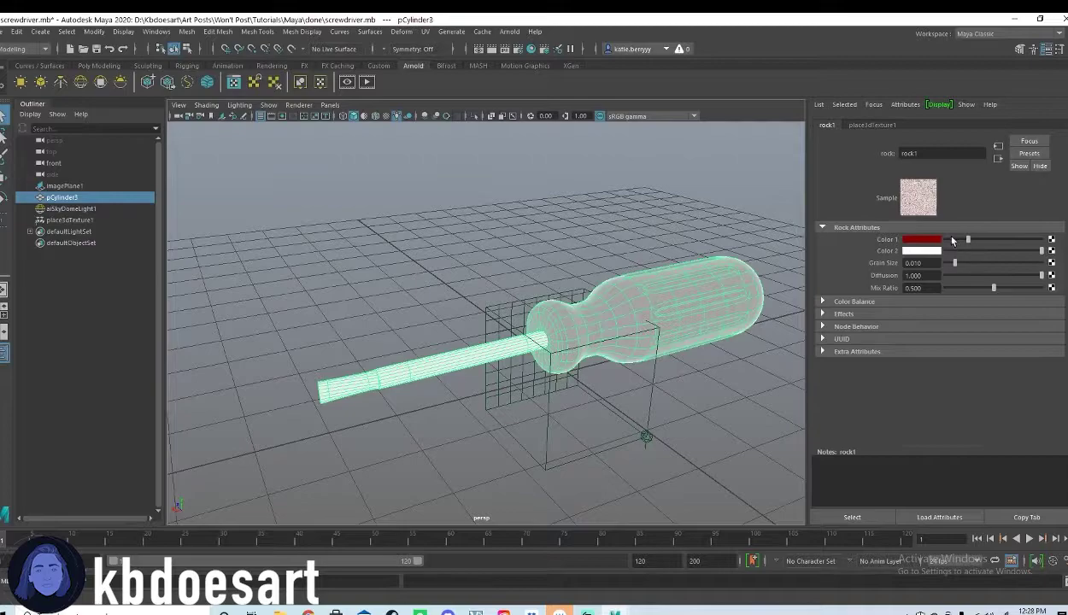
click(914, 239)
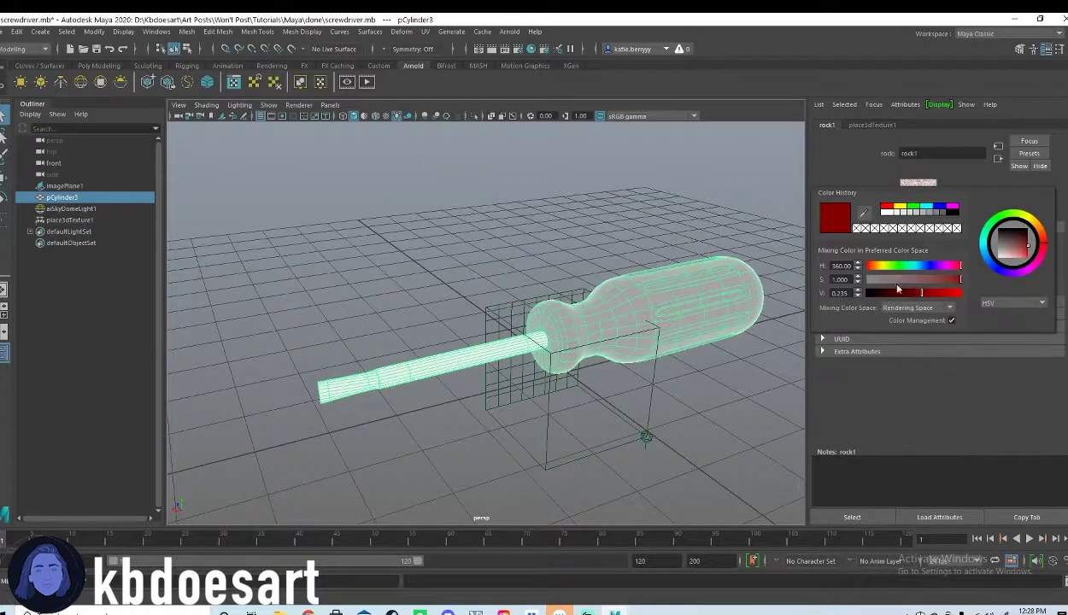
click(910, 211)
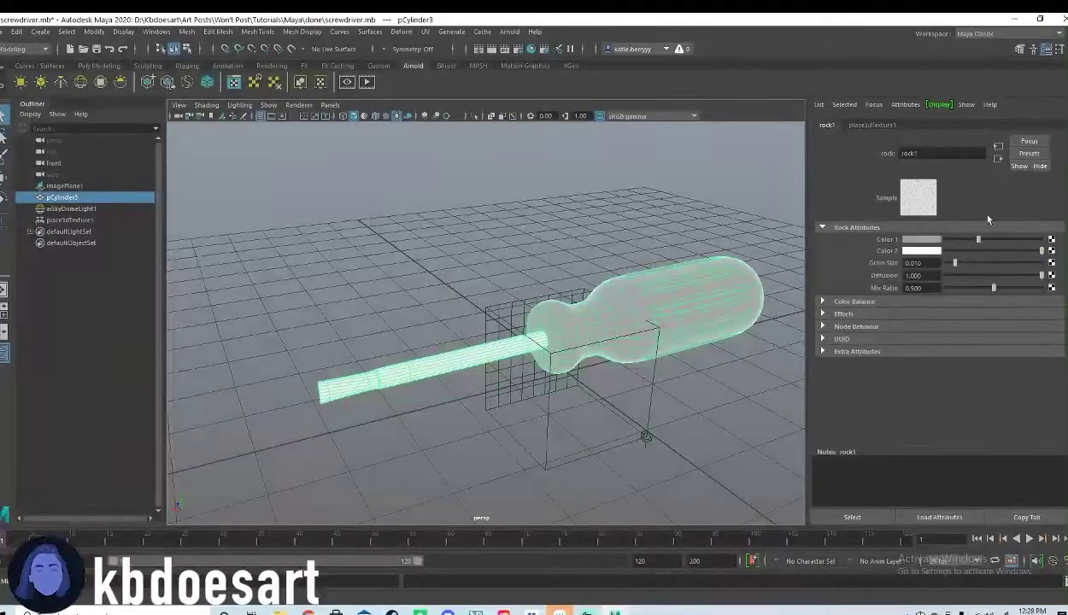
drag(981, 263, 995, 294)
- Switch the screwdriver to face selection and select all of the handle's faces in the front view
click(644, 332)
alt+drag(663, 359, 647, 344)
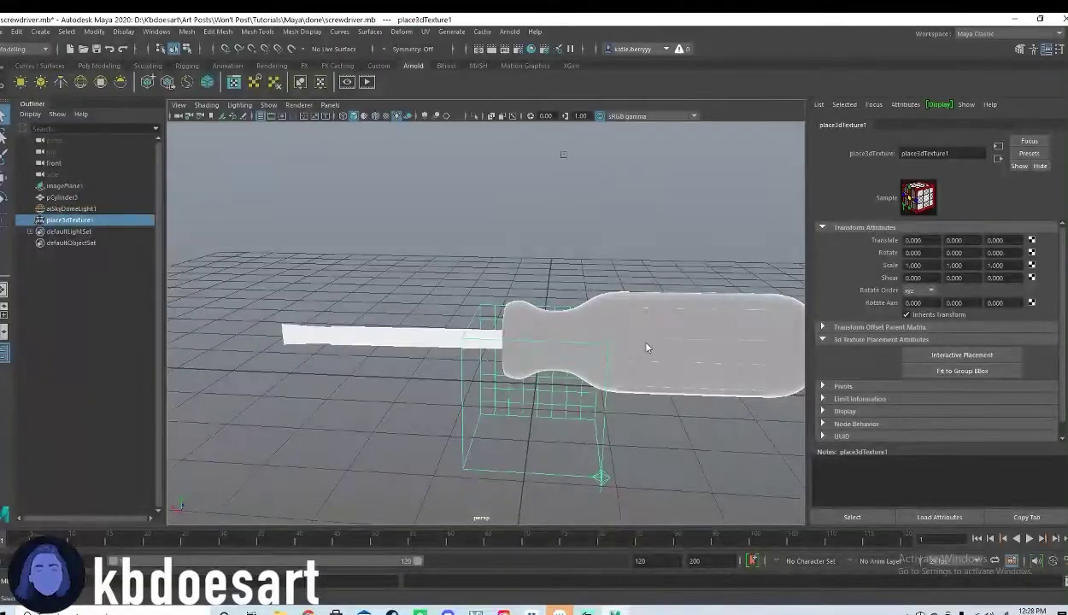
right_drag(646, 303, 645, 340)
key(space)
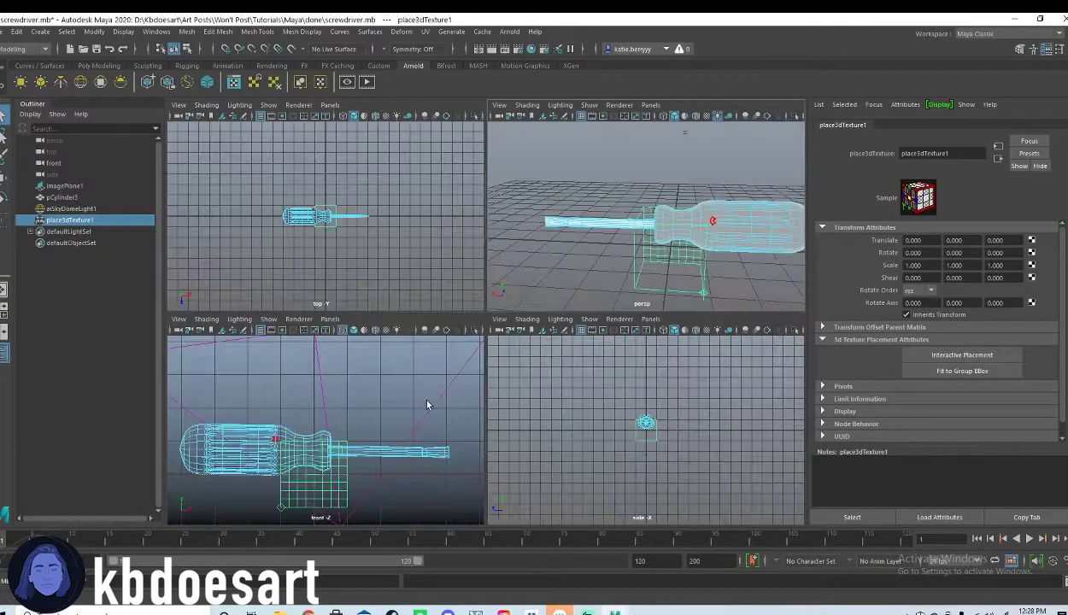
key(space)
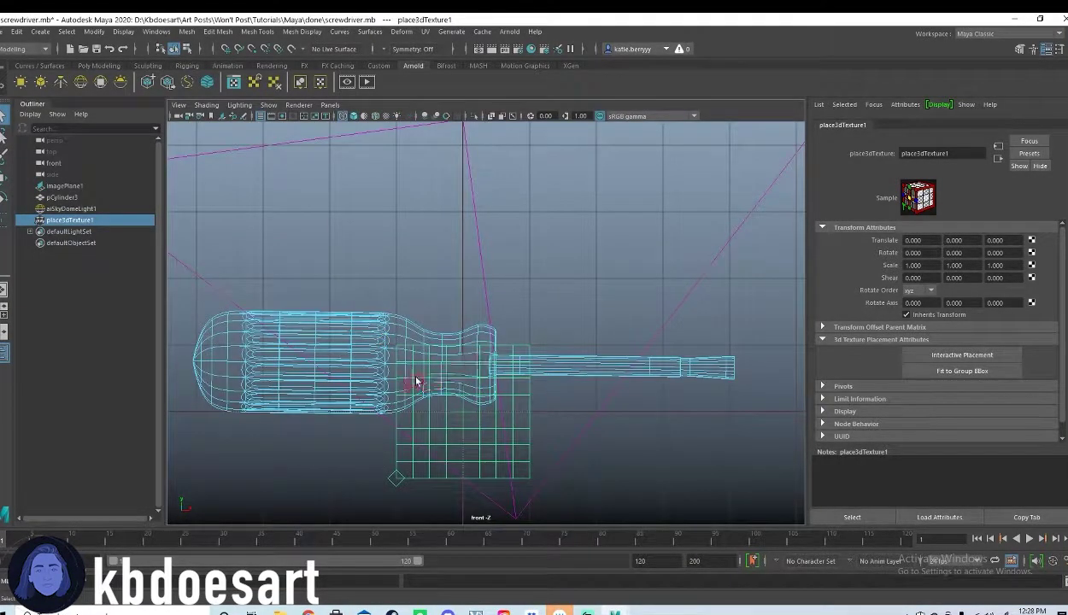
alt+drag(417, 382, 413, 377)
drag(179, 295, 479, 457)
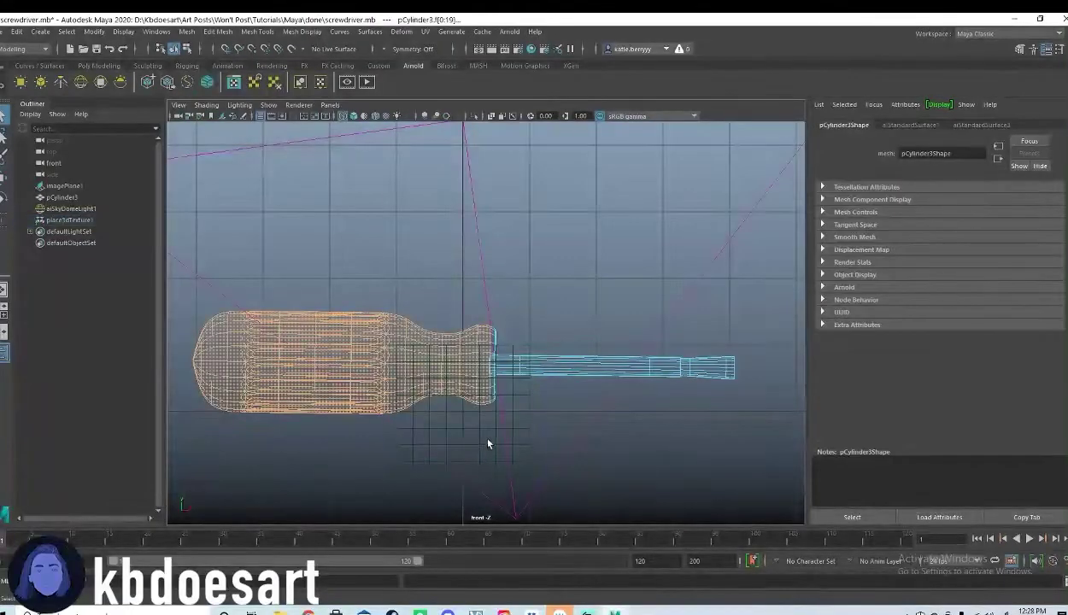
- Add the faces around the joint where the shaft enters the handle to the selection, in the perspective view
key(space)
key(space)
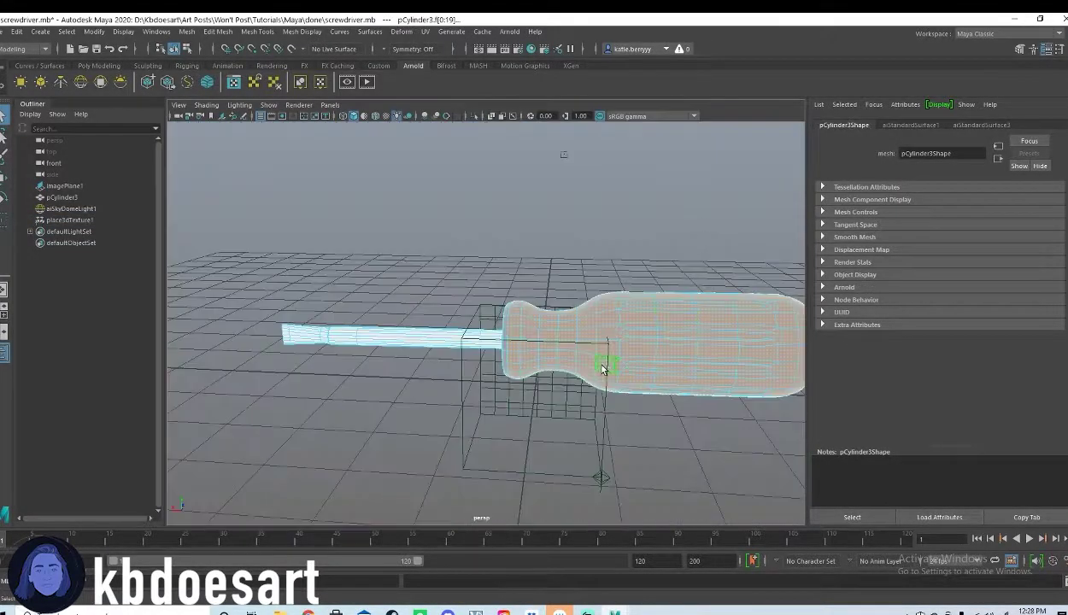
alt+drag(453, 377, 505, 389)
alt+right_drag(505, 389, 677, 337)
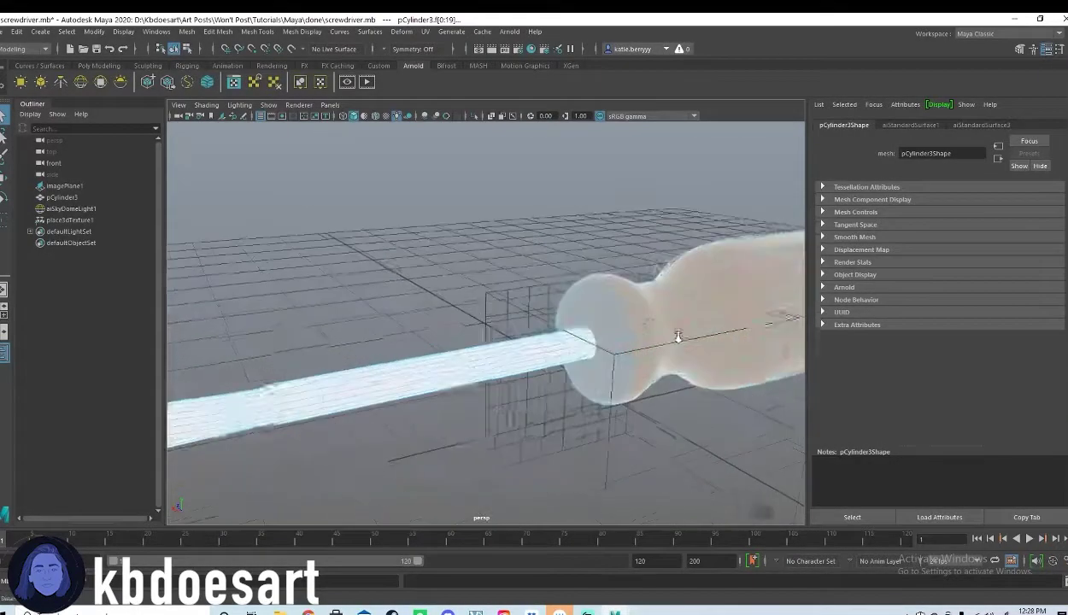
alt+middle_drag(677, 337, 446, 368)
scroll(487, 325, up, 5)
alt+drag(446, 368, 455, 354)
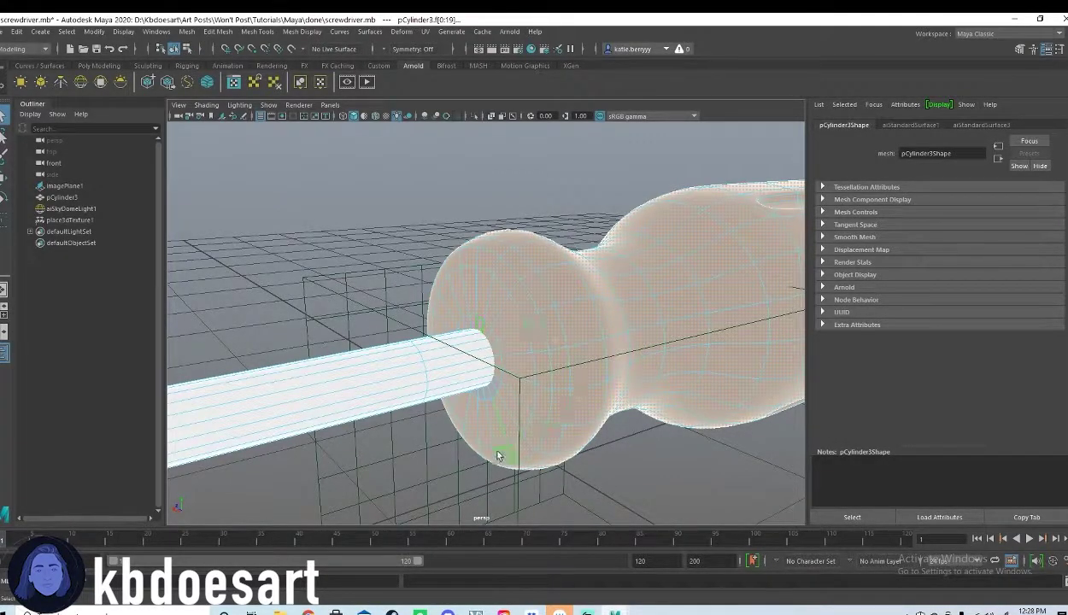
alt+drag(498, 455, 592, 301)
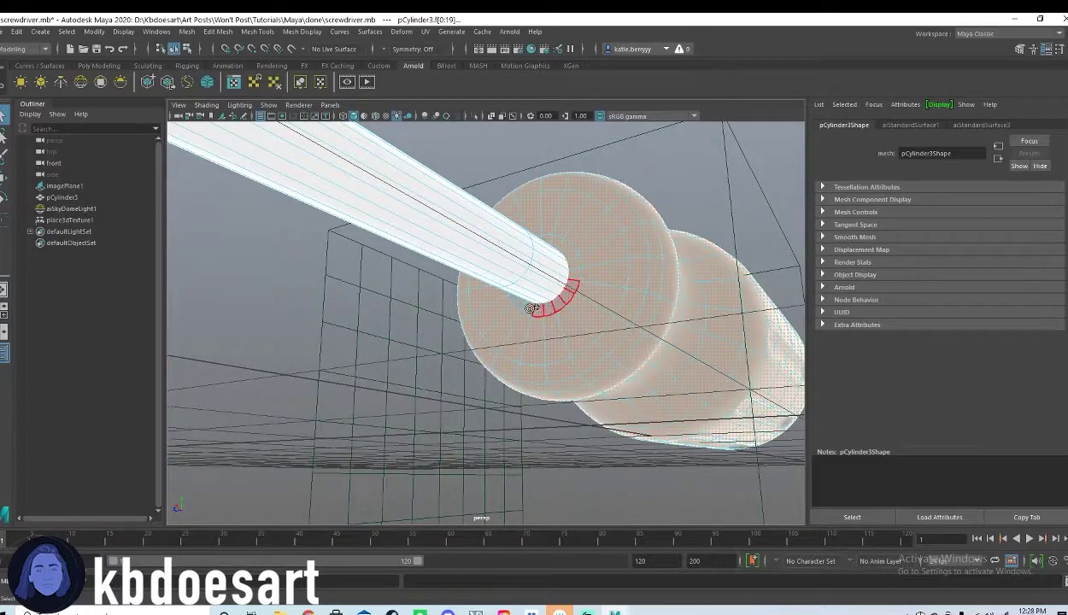
alt+drag(507, 305, 598, 329)
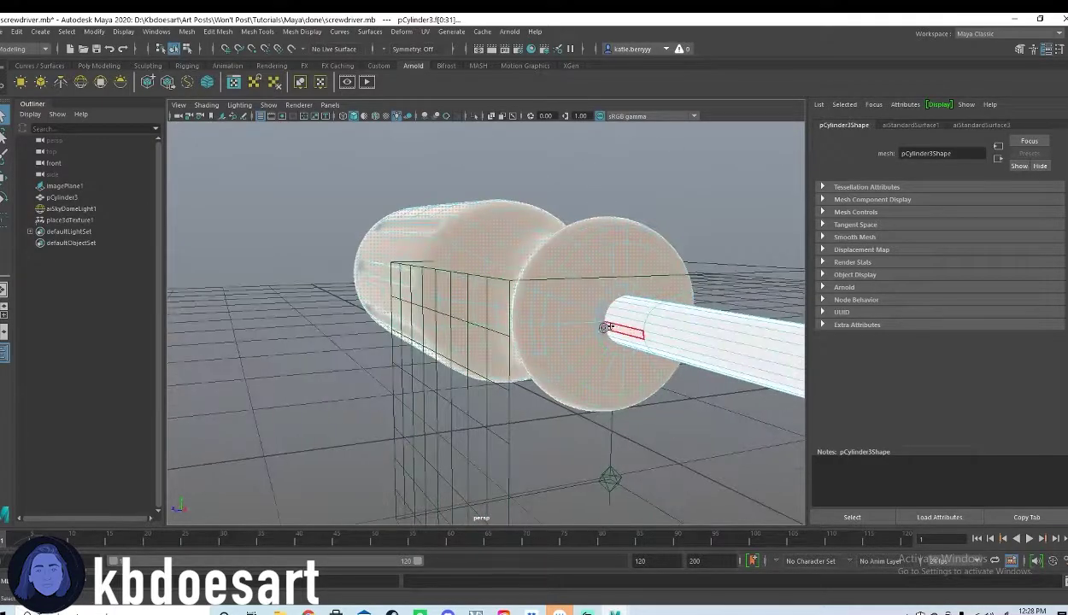
shift+double_click(599, 320)
- Check the handle selection from the side and assign a new aiStandardSurface material to its faces
alt+drag(405, 381, 570, 325)
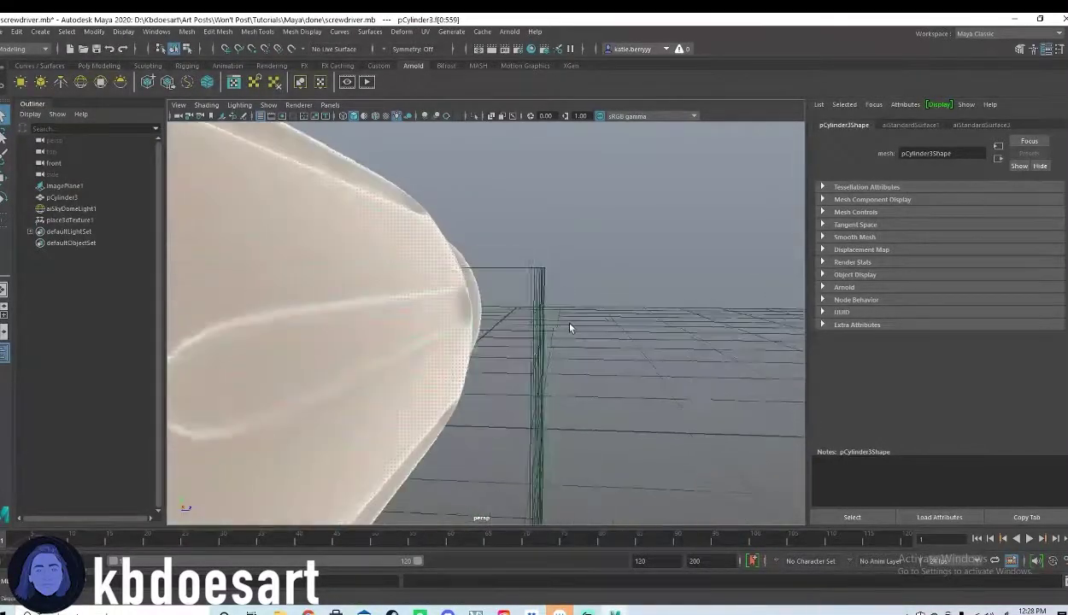
alt+right_drag(569, 324, 277, 350)
alt+drag(277, 350, 510, 358)
alt+right_drag(510, 358, 465, 359)
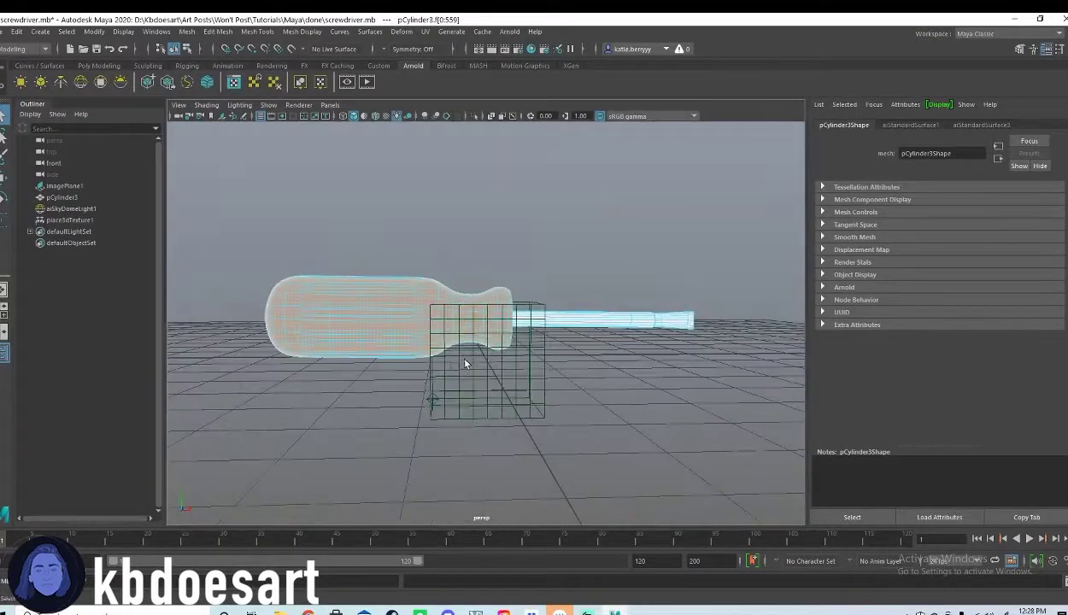
alt+drag(465, 364, 580, 382)
right_click(438, 297)
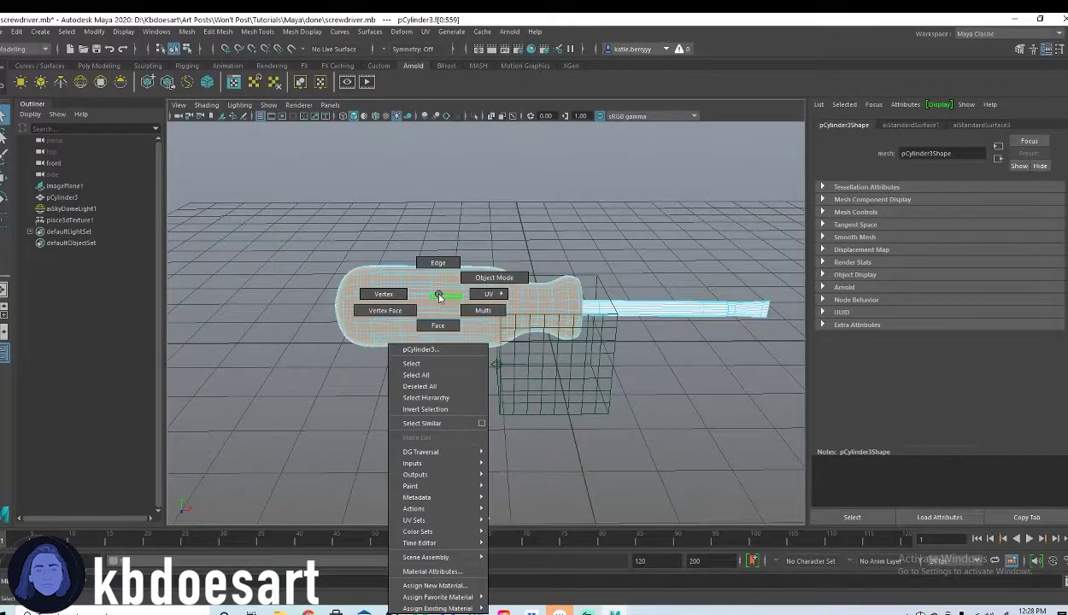
click(434, 585)
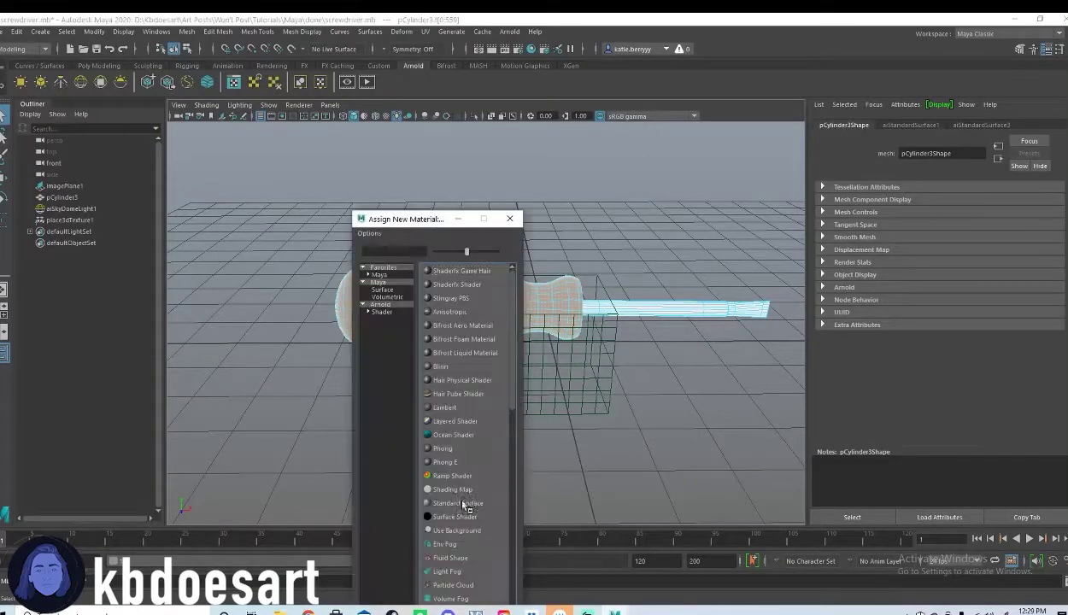
drag(418, 220, 608, 89)
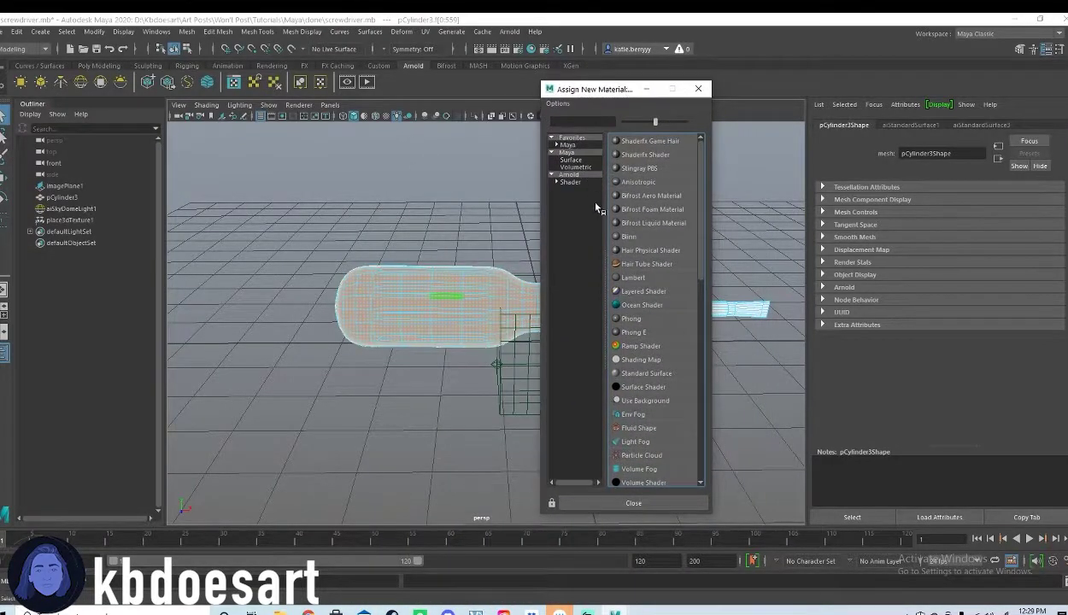
click(582, 182)
click(641, 316)
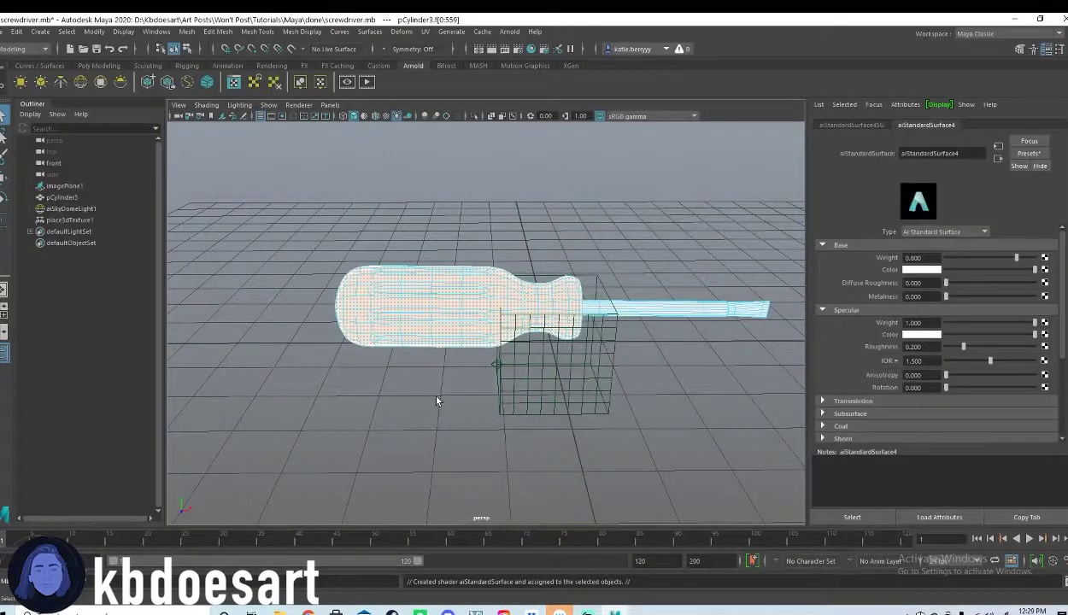
- Map a Leather 3D texture to the base color of the handle's new material
click(1045, 269)
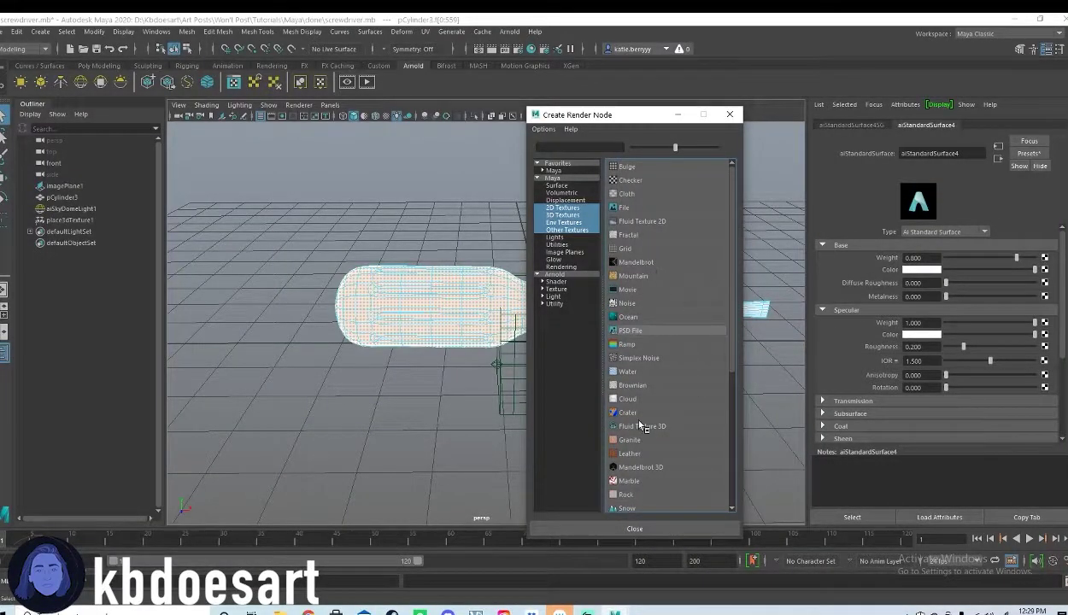
scroll(632, 376, down, 3)
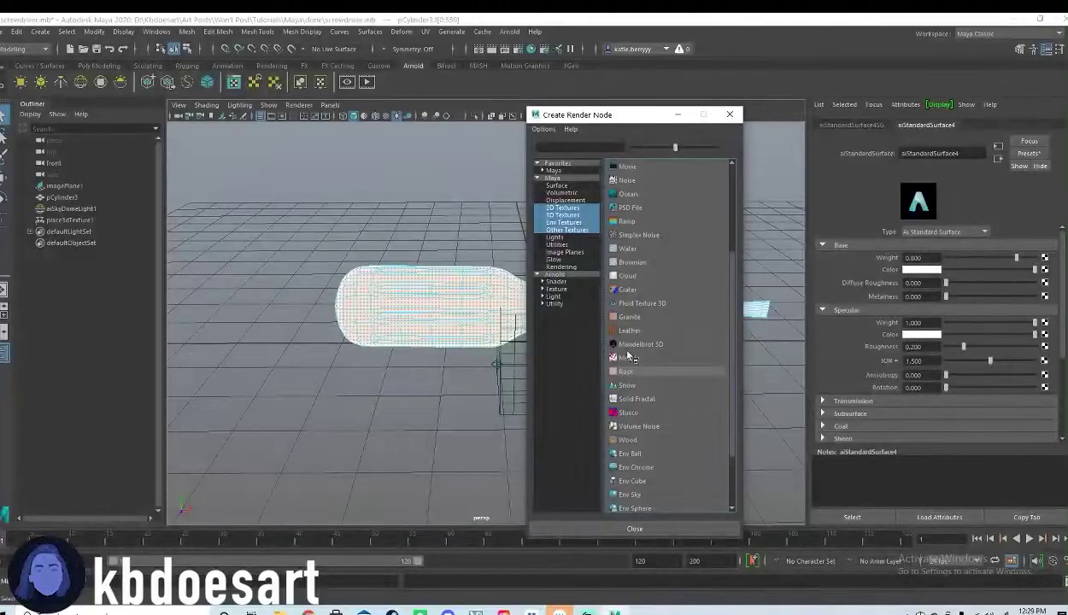
scroll(629, 353, down, 1)
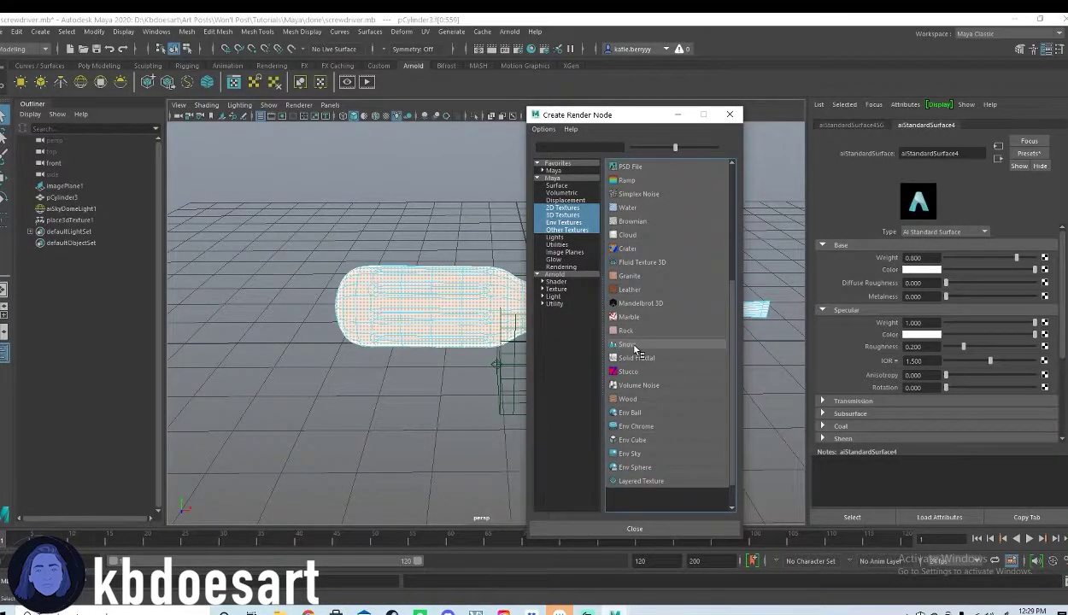
click(630, 291)
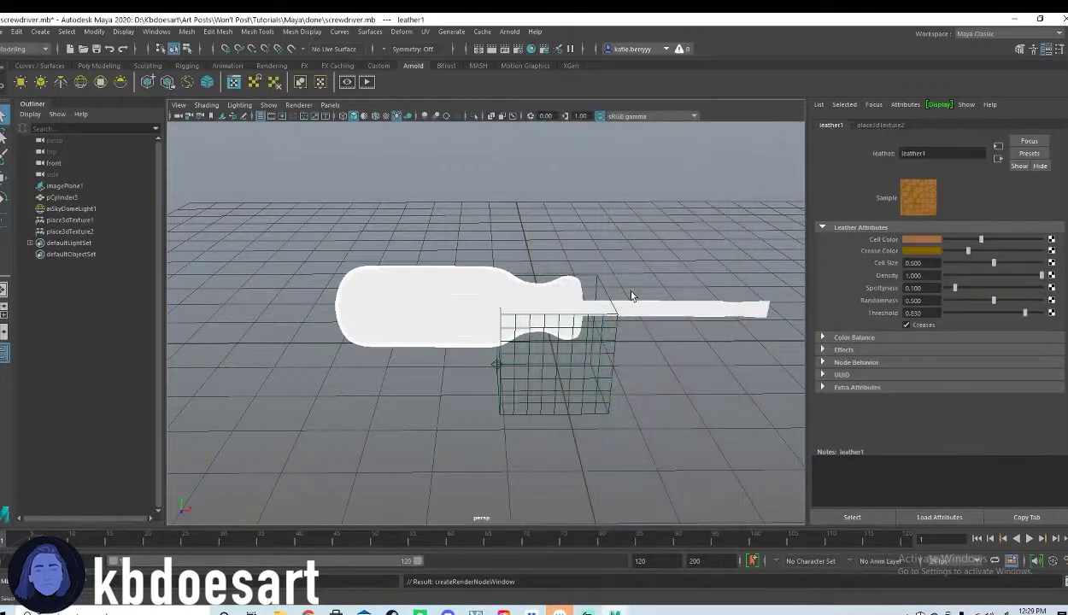
- Set the Leather texture's Cell Color to a dark red with hue 360, saturation 0.846 and value 0.233
click(924, 239)
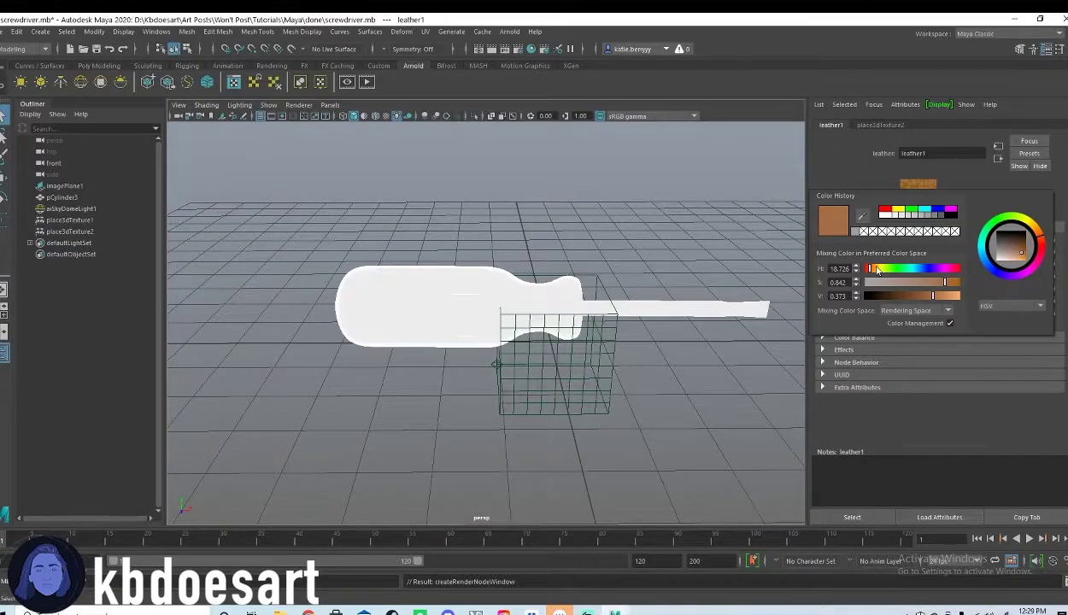
click(865, 270)
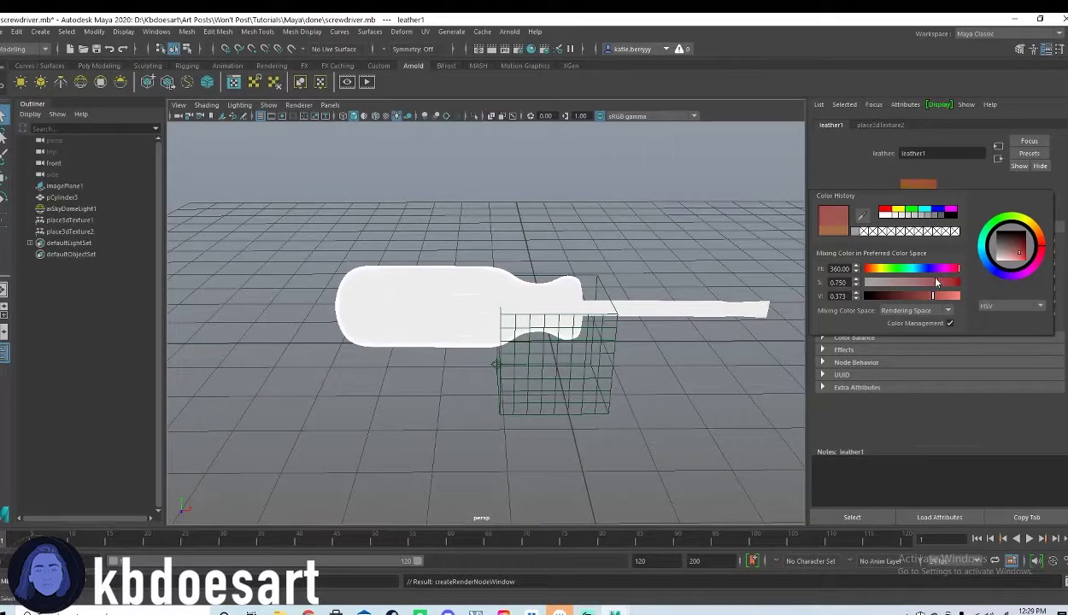
click(954, 283)
drag(953, 284, 945, 287)
click(915, 296)
drag(915, 296, 920, 298)
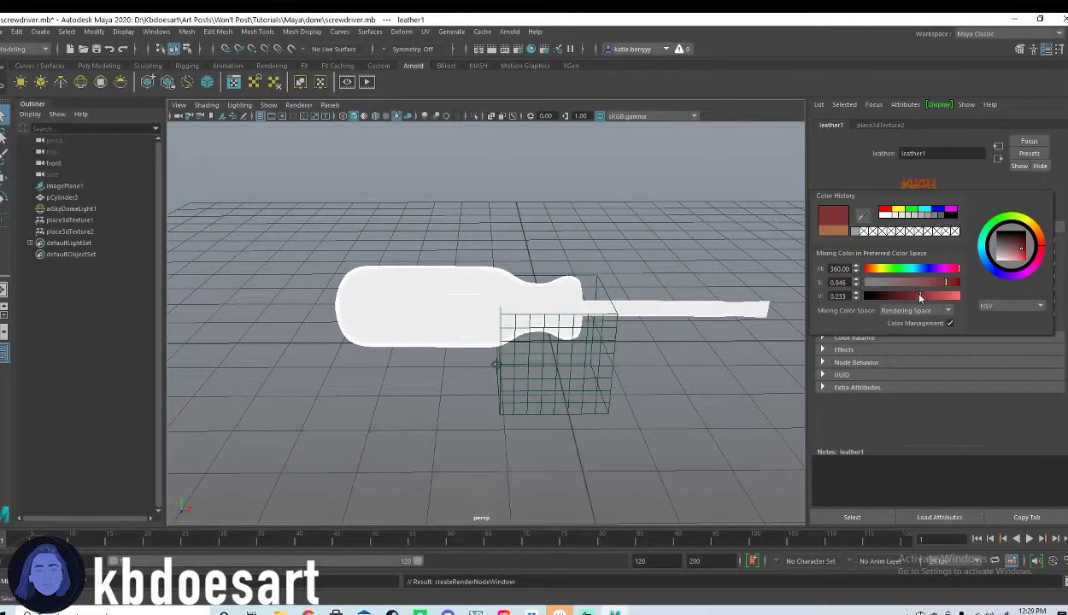
- Reuse the cell red from the color history as the Leather texture's Crease Color and darken it
click(918, 253)
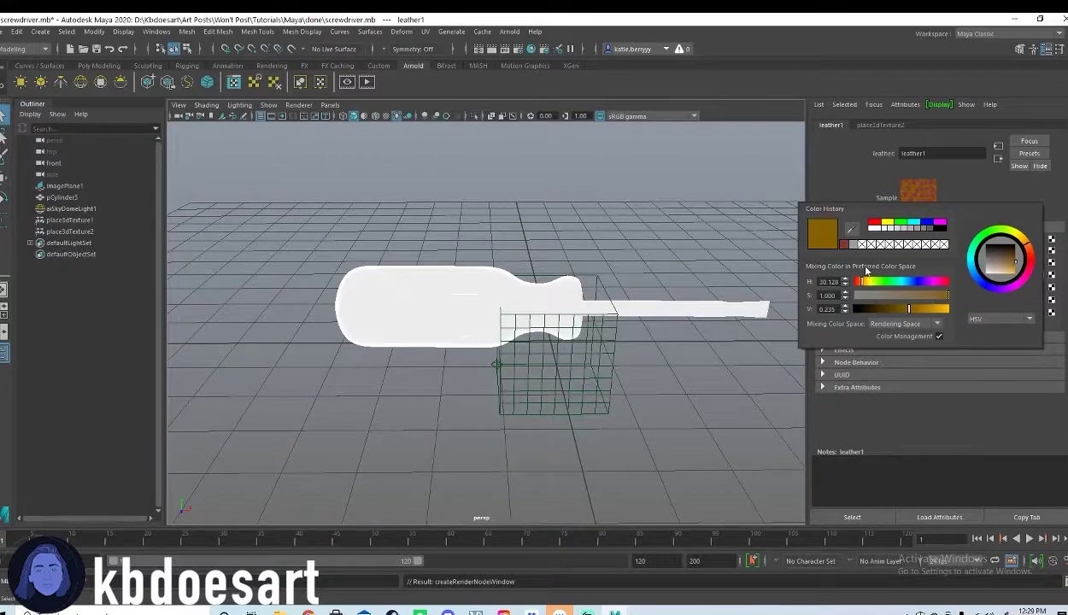
click(846, 246)
click(884, 310)
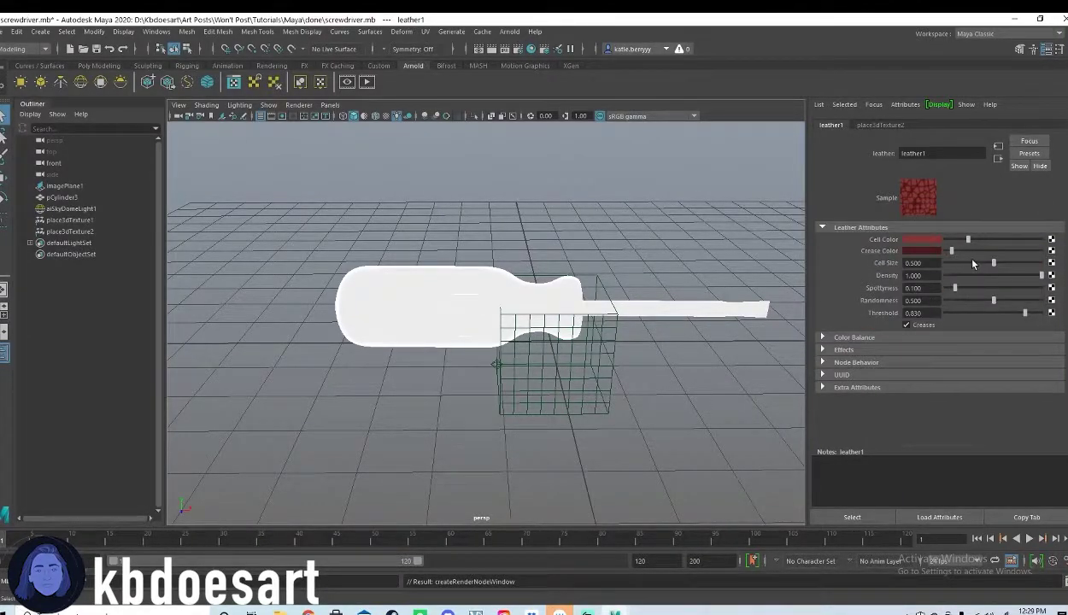
- Adjust the Leather texture's cell size, density, spottiness and randomness
drag(973, 264, 952, 266)
drag(951, 265, 1050, 283)
drag(955, 288, 926, 297)
drag(946, 300, 1029, 317)
click(612, 278)
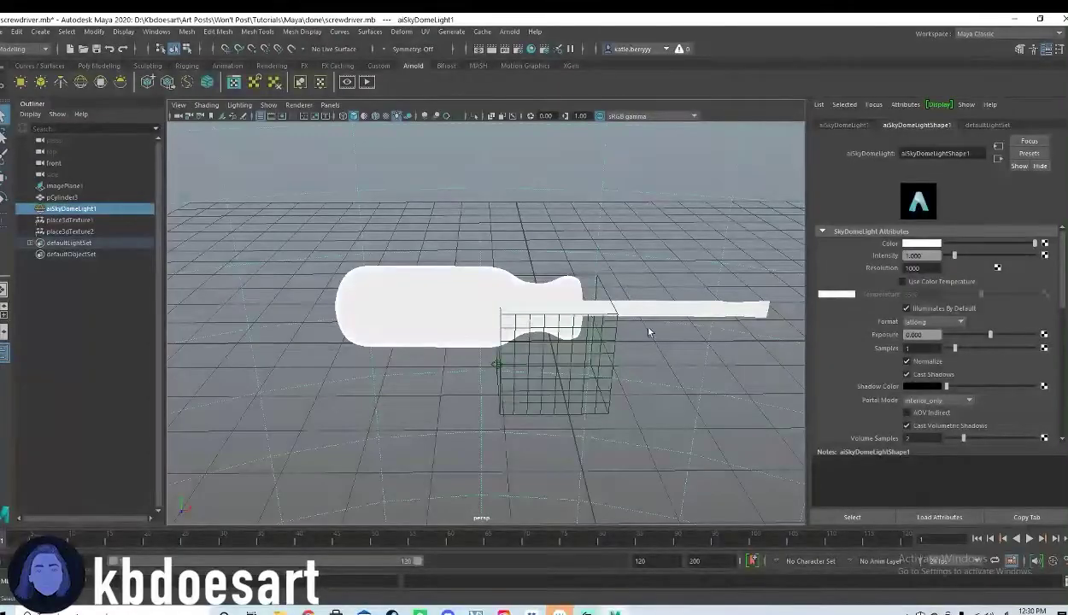
- Display the screwdriver shaded with texture maps under default lighting and view it from the side
mouse_move(633, 319)
alt+mouse_down()
mouse_move(461, 341)
mouse_move(544, 370)
mouse_move(531, 366)
alt+mouse_up()
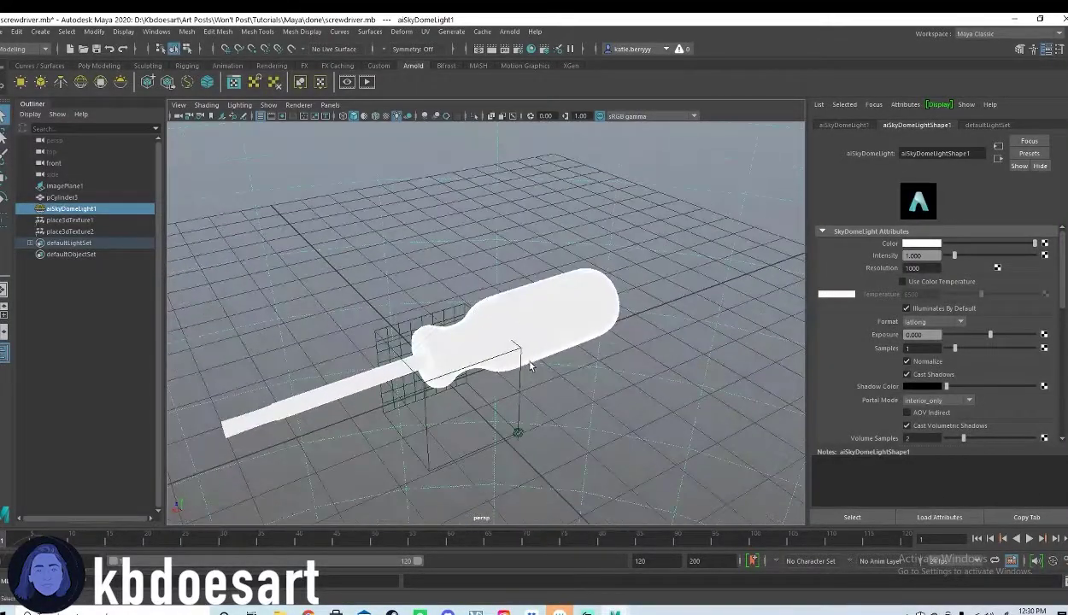
key(7)
key(6)
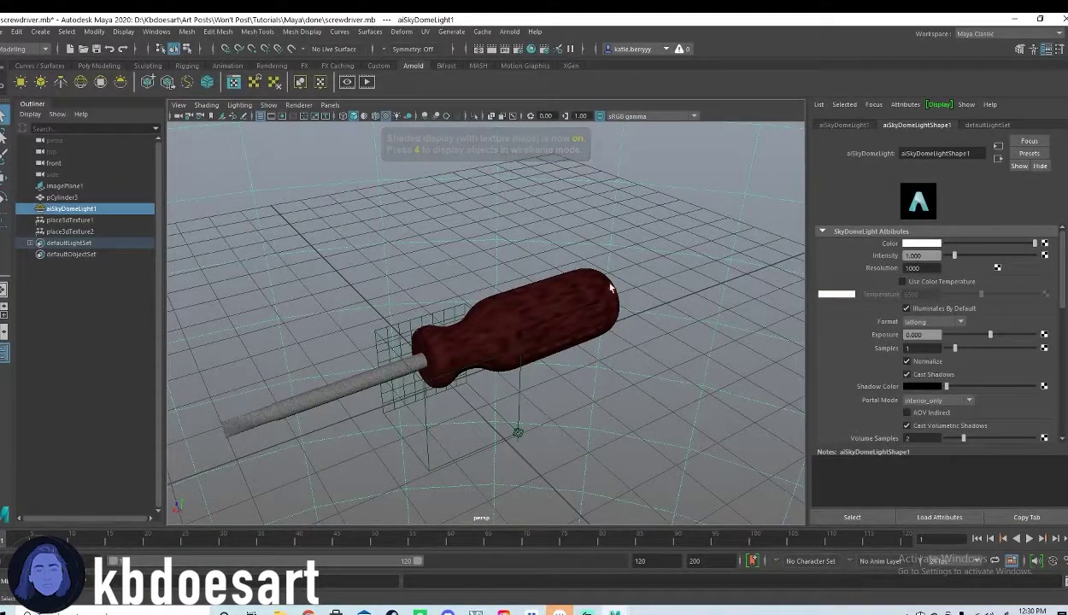
alt+drag(567, 342, 506, 345)
click(505, 345)
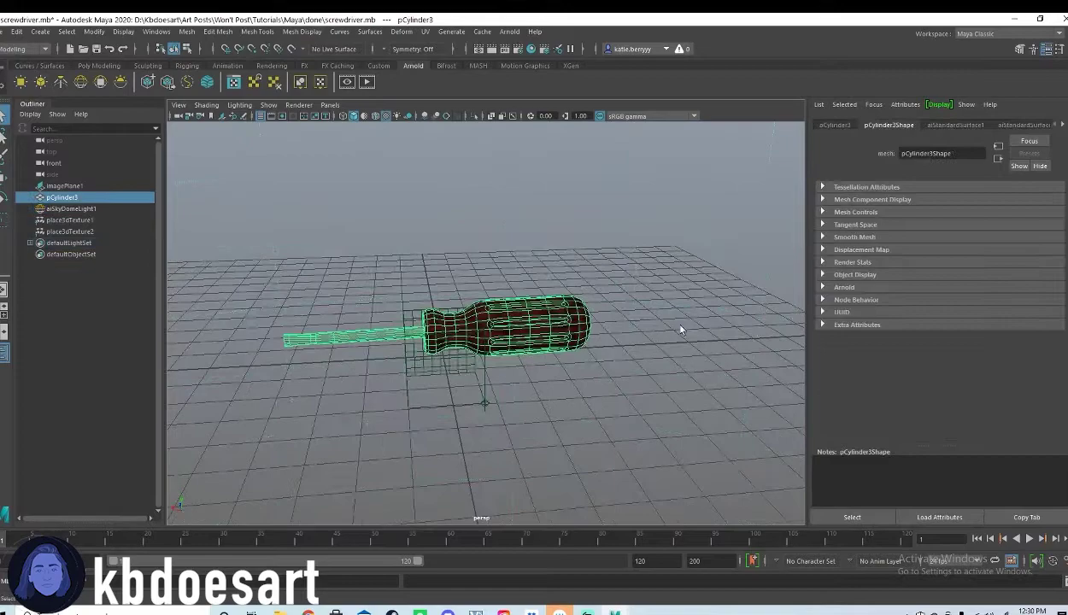
click(589, 261)
alt+drag(590, 262, 509, 326)
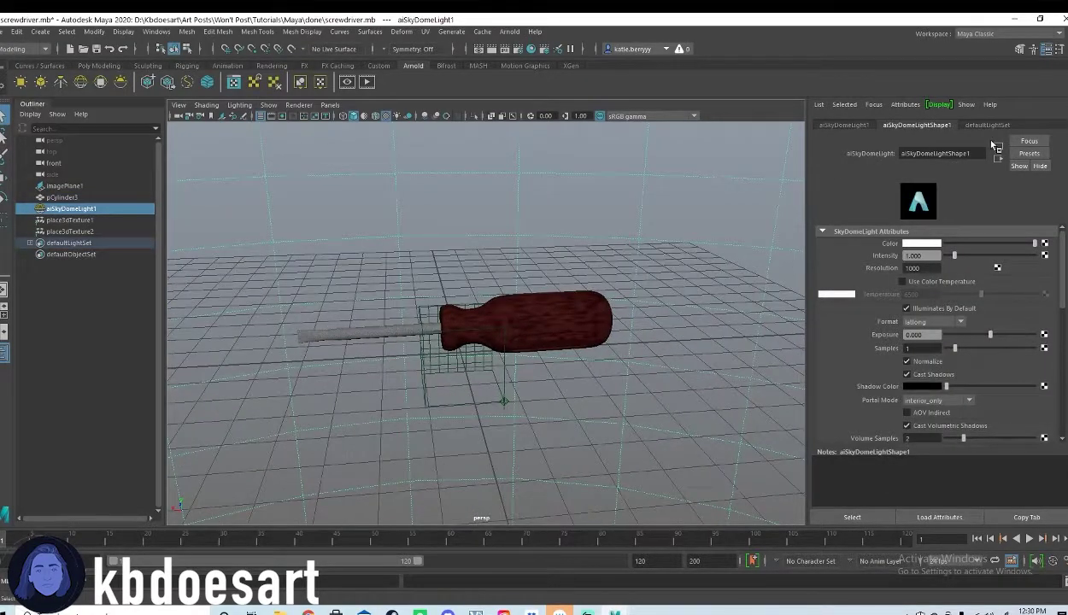
- Show the shaft's aiStandardSurface material settings and turn on all scene lights for the textured perspective view
click(547, 304)
click(987, 125)
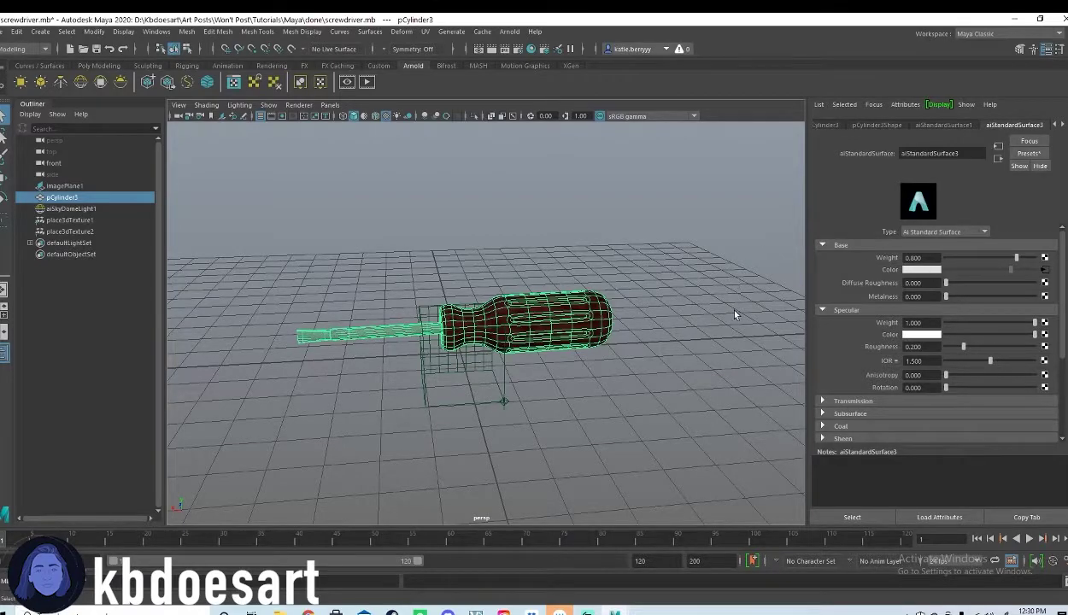
key(7)
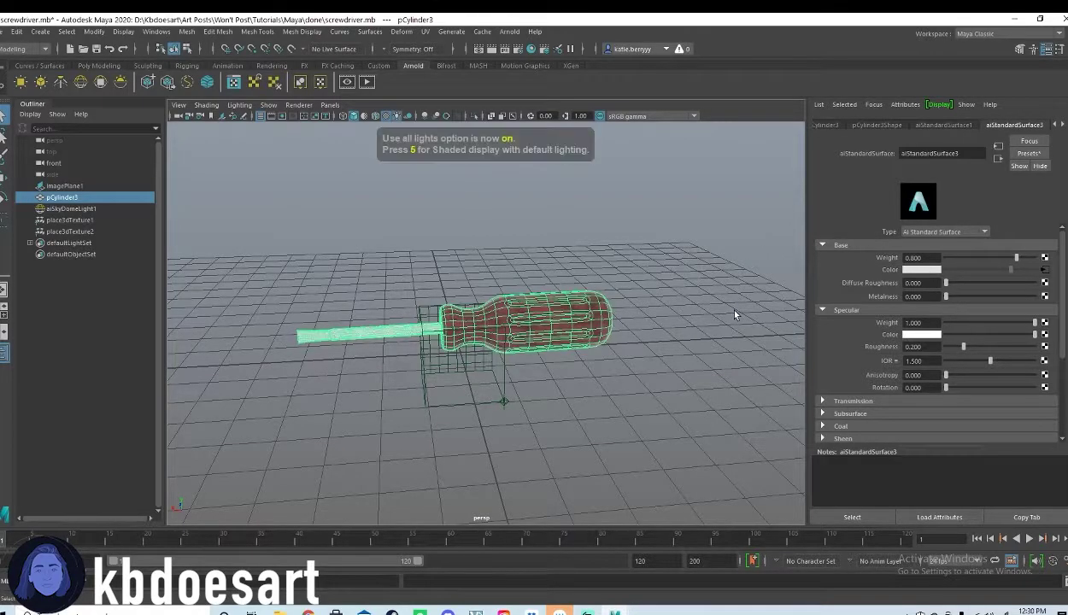
click(554, 268)
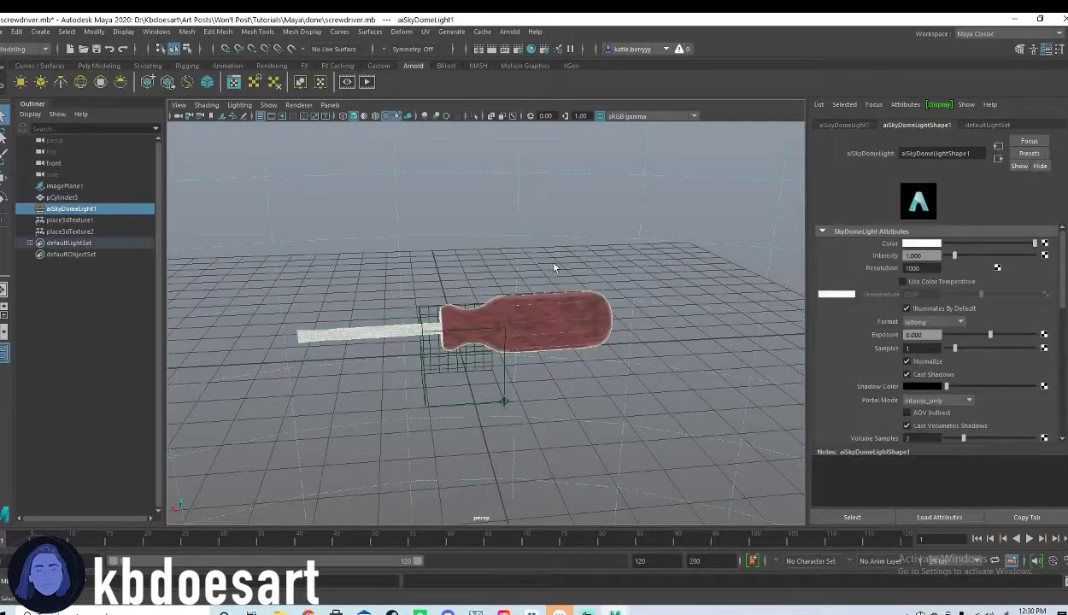
- Refine the shaft's Rock texture by setting grain size to 0.002, diffusion to 1.000 and mix ratio close to zero
click(520, 349)
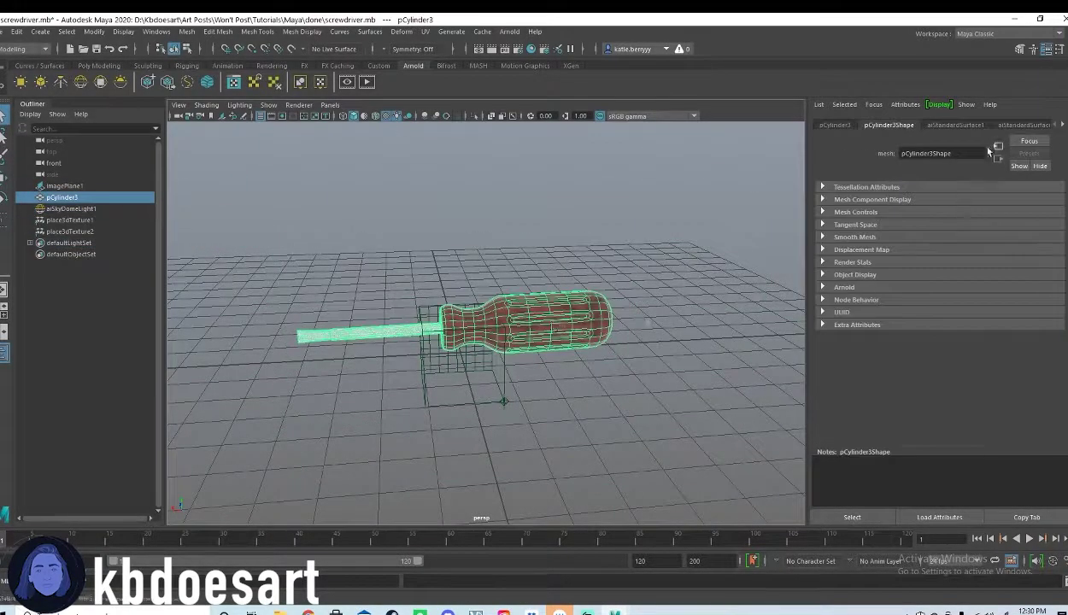
click(1034, 125)
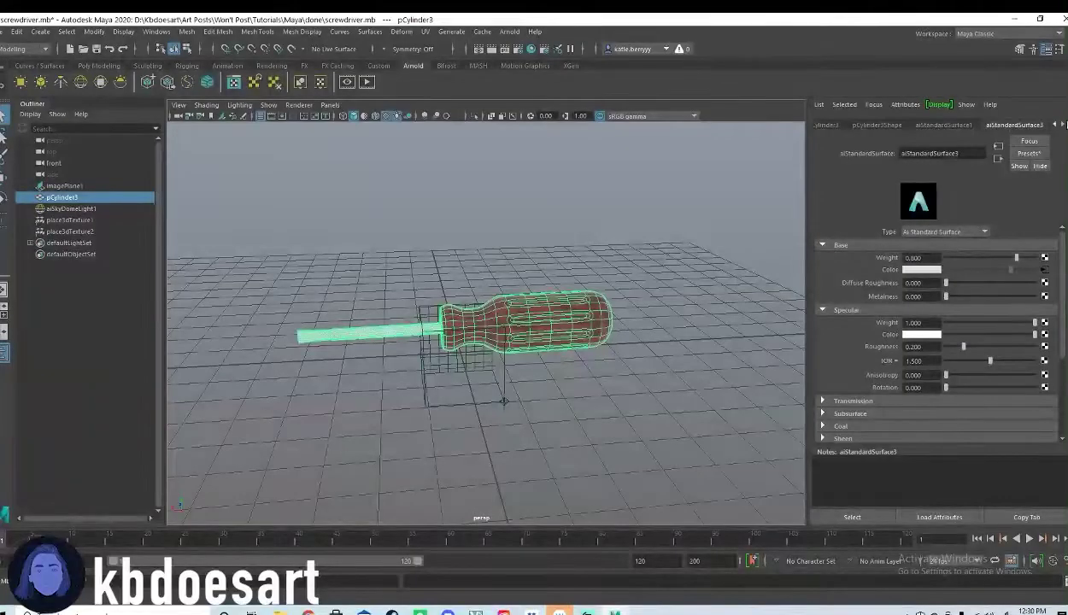
click(1045, 269)
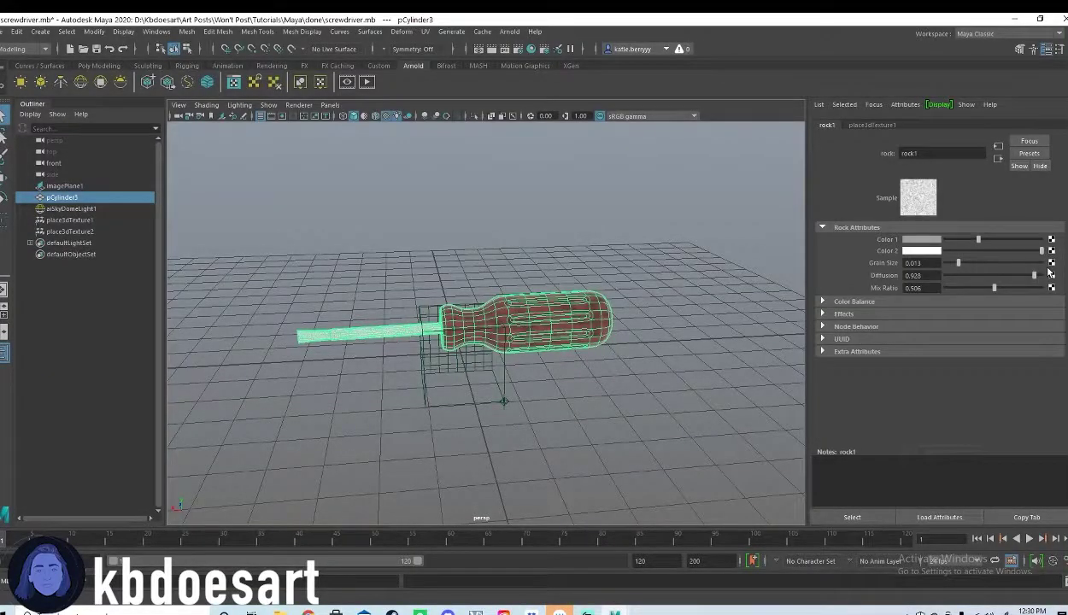
click(948, 263)
drag(962, 276, 1043, 289)
click(957, 288)
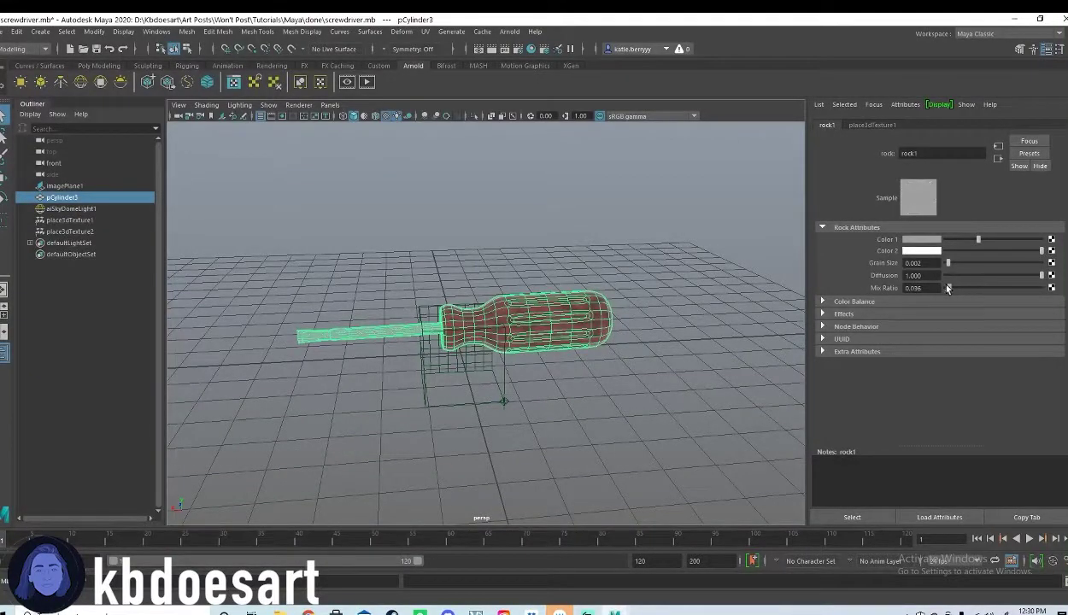
- Set the handle material's diffuse roughness to 0.506, metalness to 0.487, specular roughness to 0.825 and specular IOR to 1.204
click(758, 295)
click(483, 330)
click(577, 332)
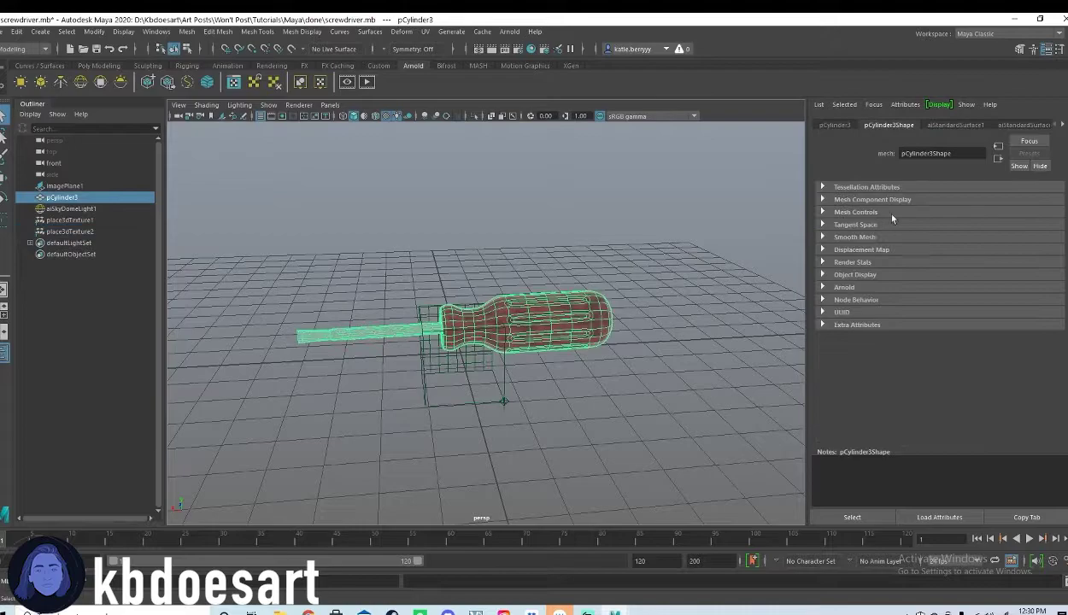
click(1002, 126)
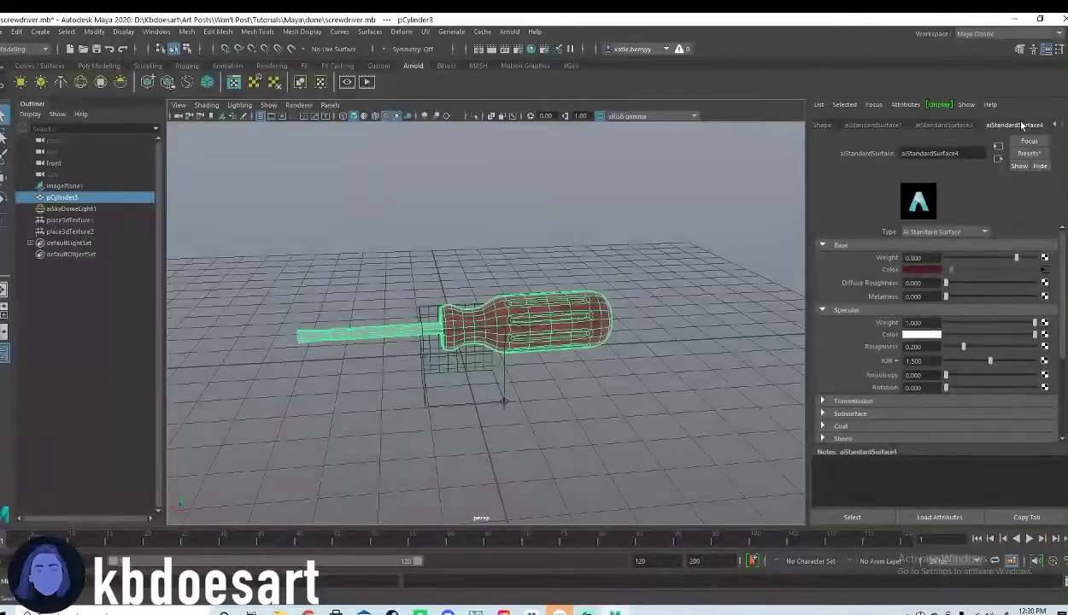
scroll(940, 331, down, 1)
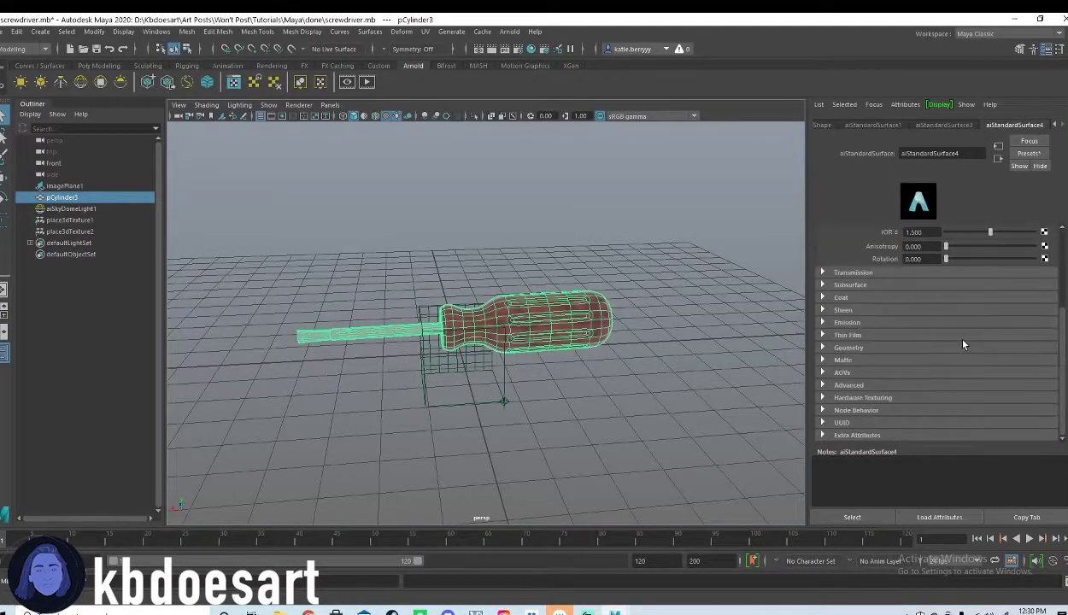
scroll(971, 339, up, 1)
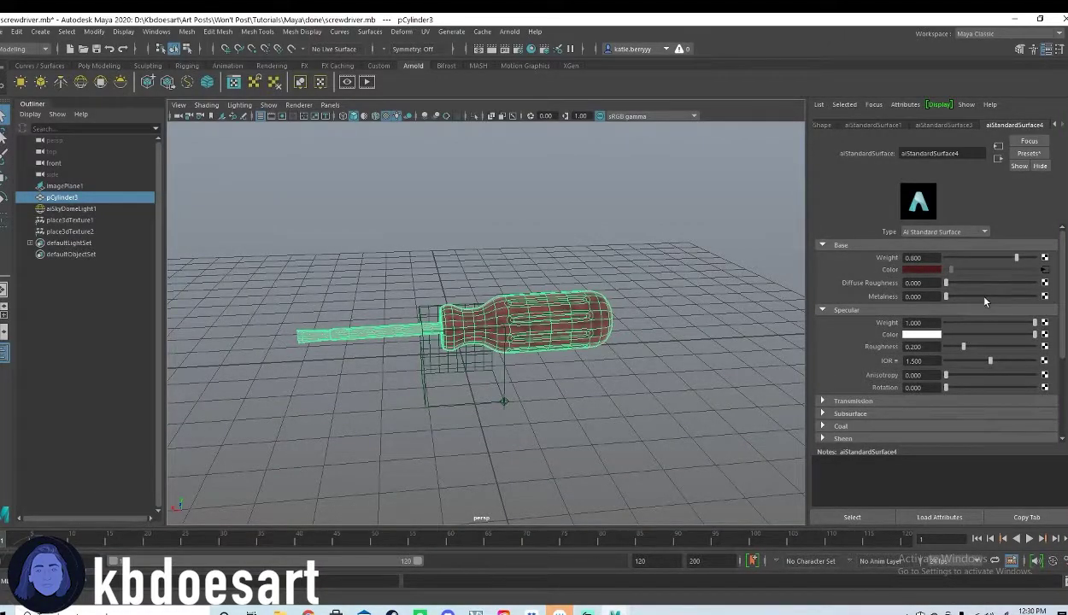
click(992, 283)
click(989, 296)
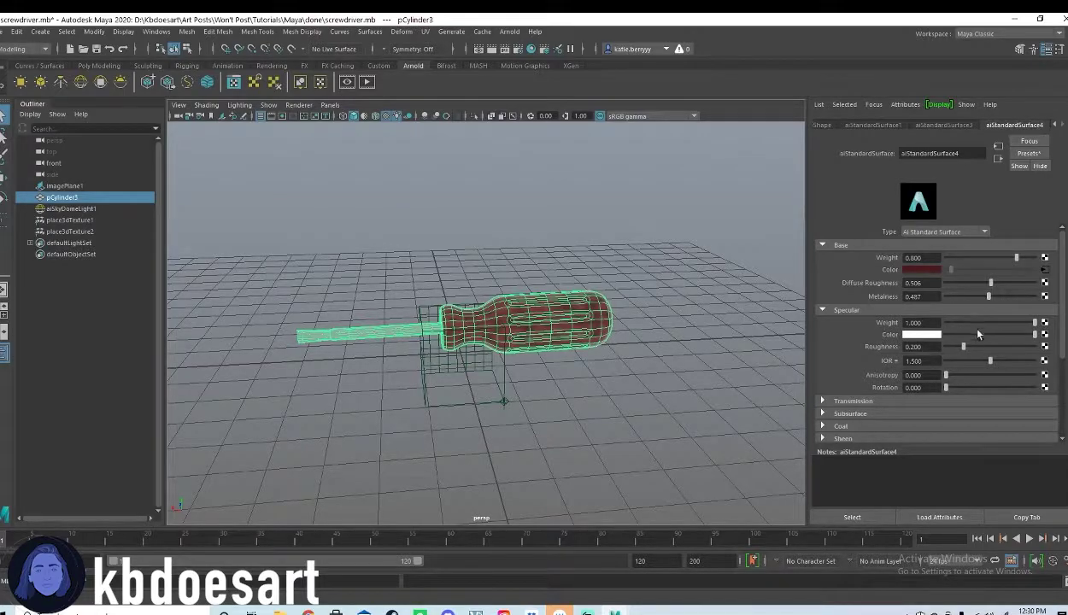
click(992, 347)
drag(957, 363, 981, 362)
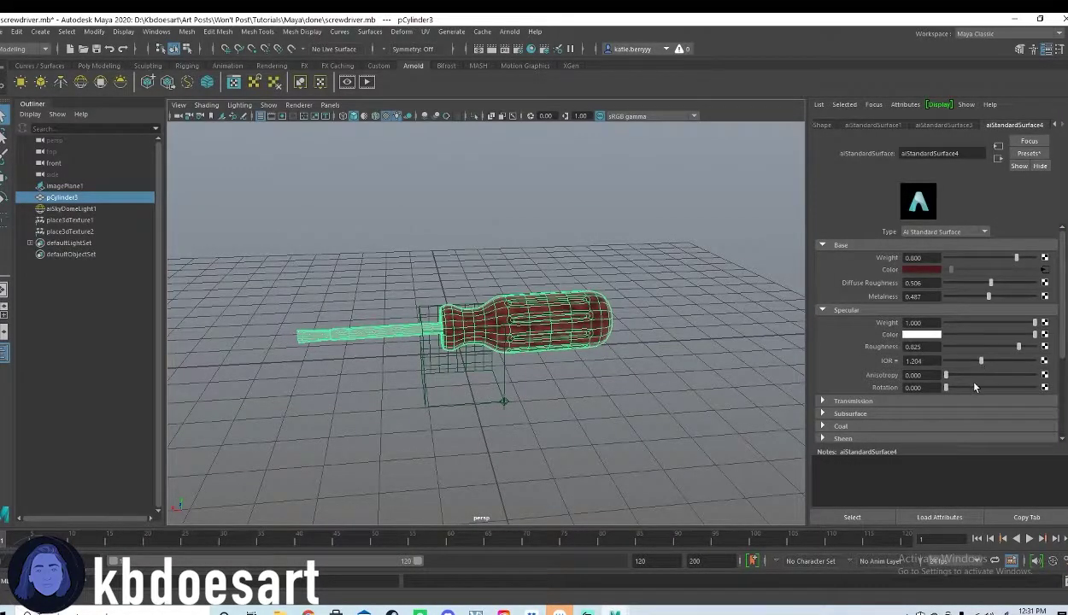
- Try a subsurface weight of about 0.99 on the handle material and check its Transmission settings
scroll(878, 347, down, 3)
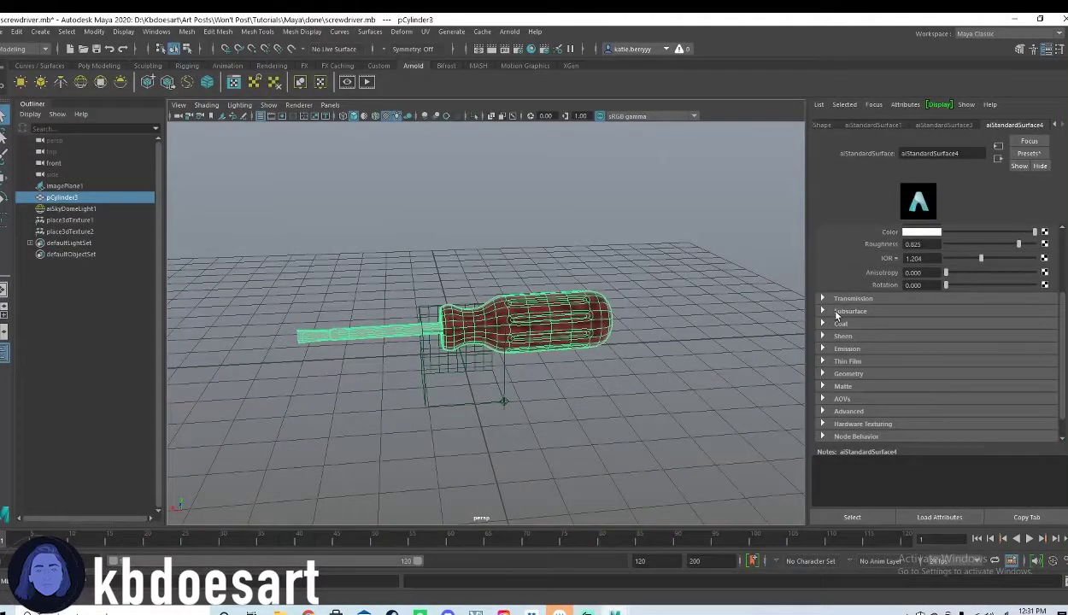
click(837, 312)
mouse_move(966, 323)
mouse_down()
mouse_move(1009, 328)
mouse_move(913, 332)
mouse_move(994, 321)
mouse_move(1009, 331)
mouse_up()
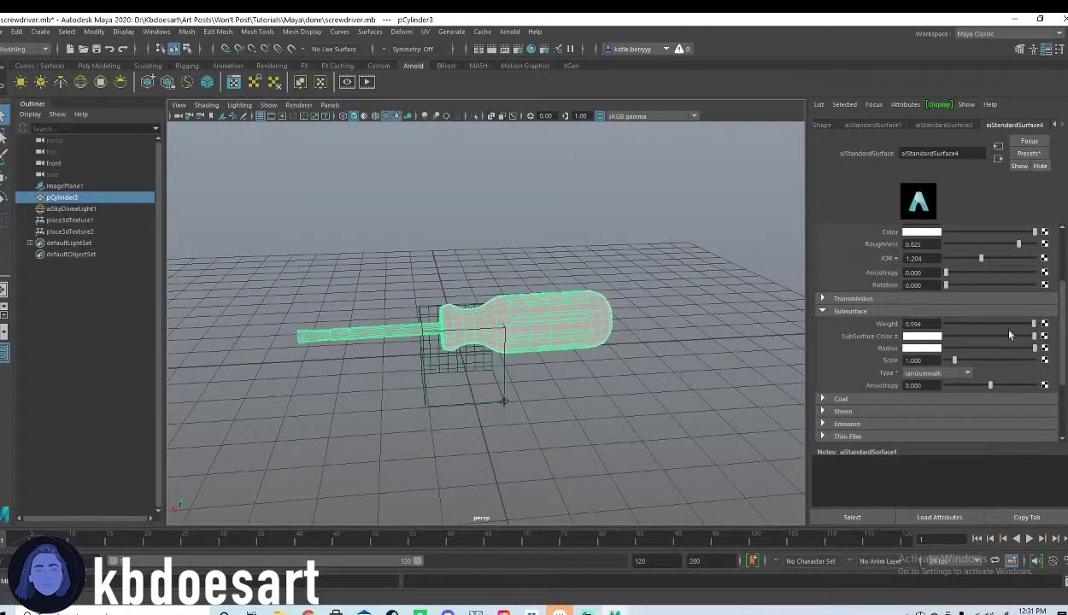
click(823, 299)
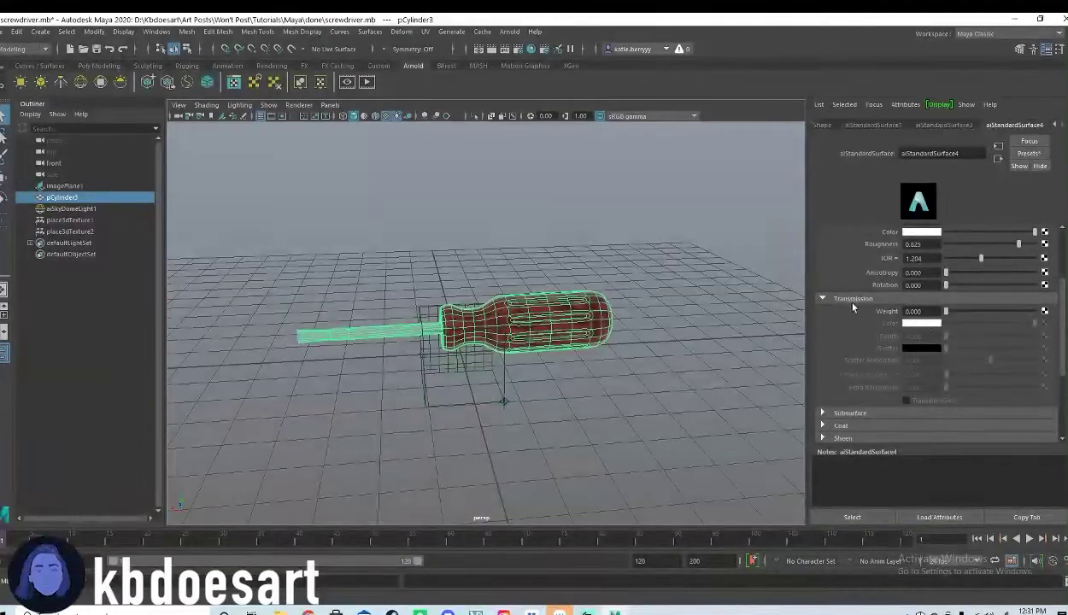
click(821, 298)
- Give the handle material a black coat with a weight of 0.201 and slightly lower its geometry opacity, leaving Thin Walled off
click(823, 323)
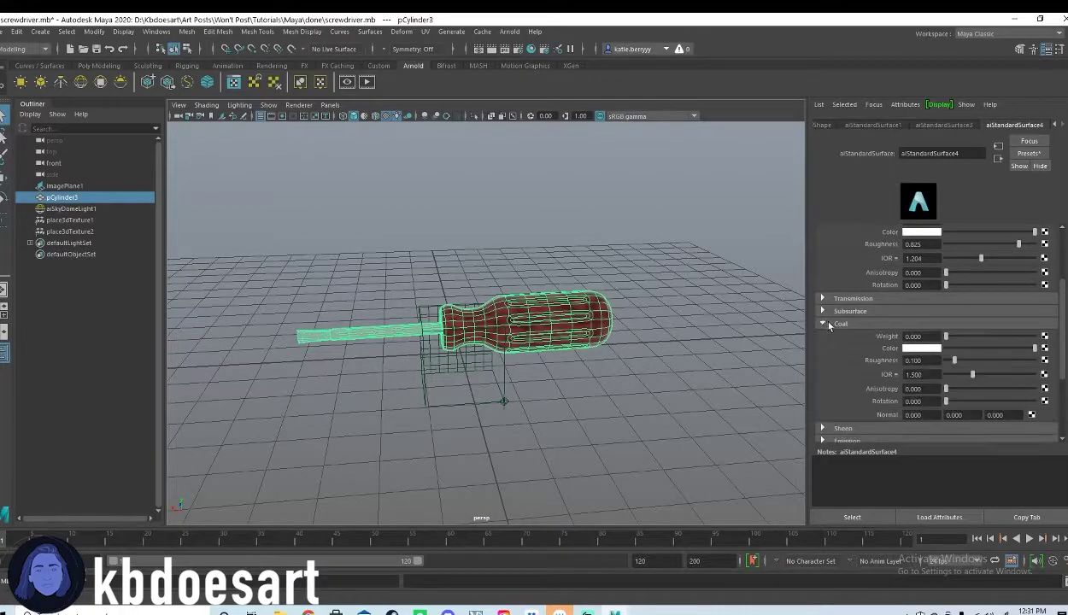
mouse_move(946, 336)
mouse_down()
mouse_move(991, 336)
mouse_move(981, 337)
mouse_move(988, 349)
mouse_move(940, 351)
mouse_move(982, 337)
mouse_move(963, 338)
mouse_up()
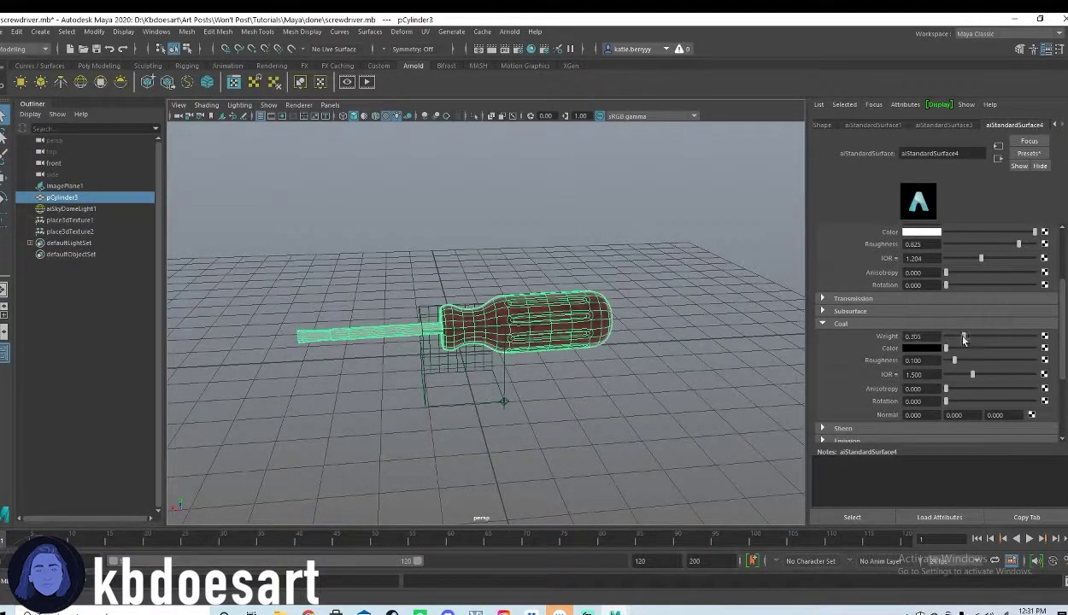
scroll(957, 368, down, 3)
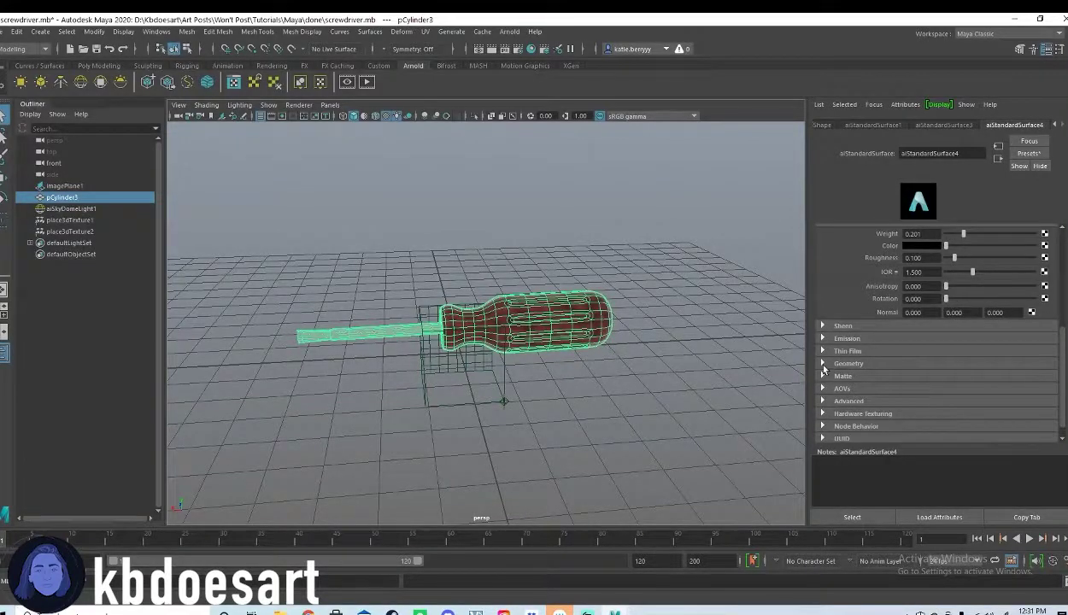
click(821, 363)
scroll(855, 359, down, 1)
click(917, 342)
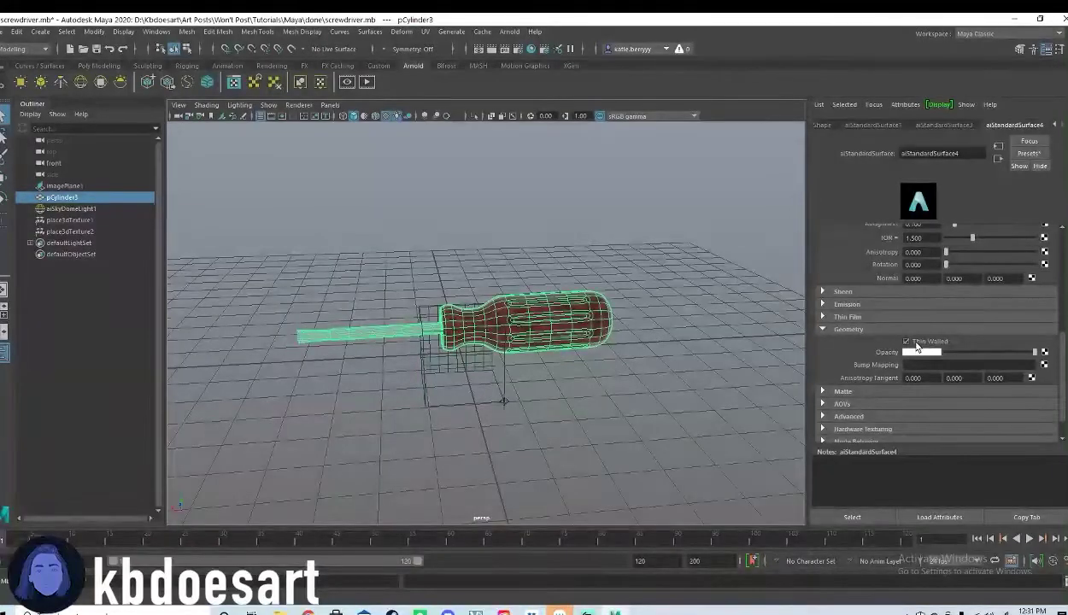
drag(977, 353, 1013, 366)
- Render the screwdriver in the Arnold RenderView and orbit the perspective camera to a more angled view of it
click(512, 33)
click(523, 52)
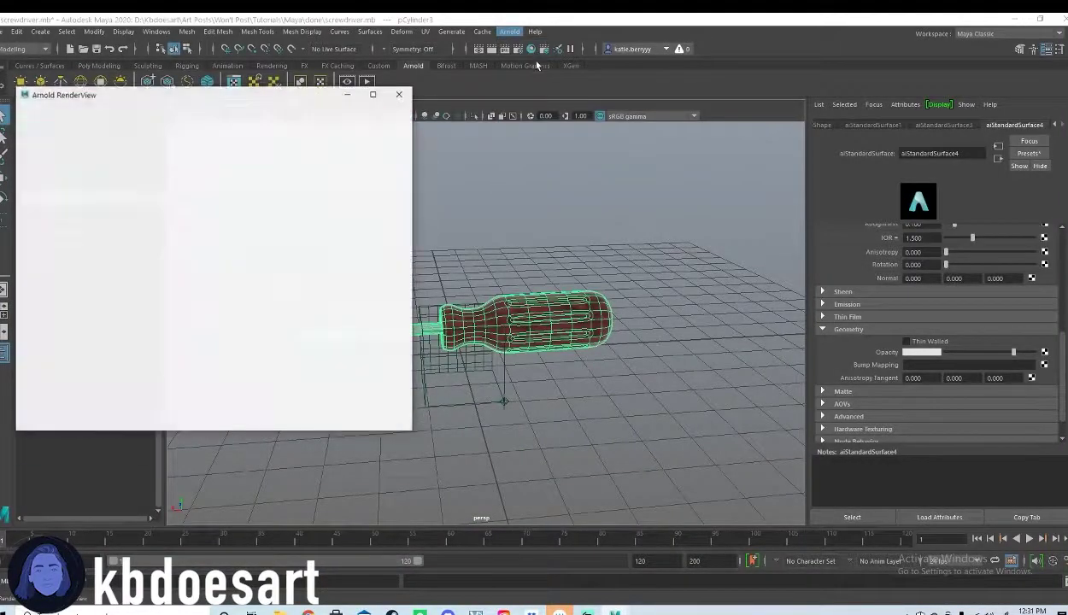
alt+right_drag(320, 275, 205, 291)
scroll(322, 275, down, 3)
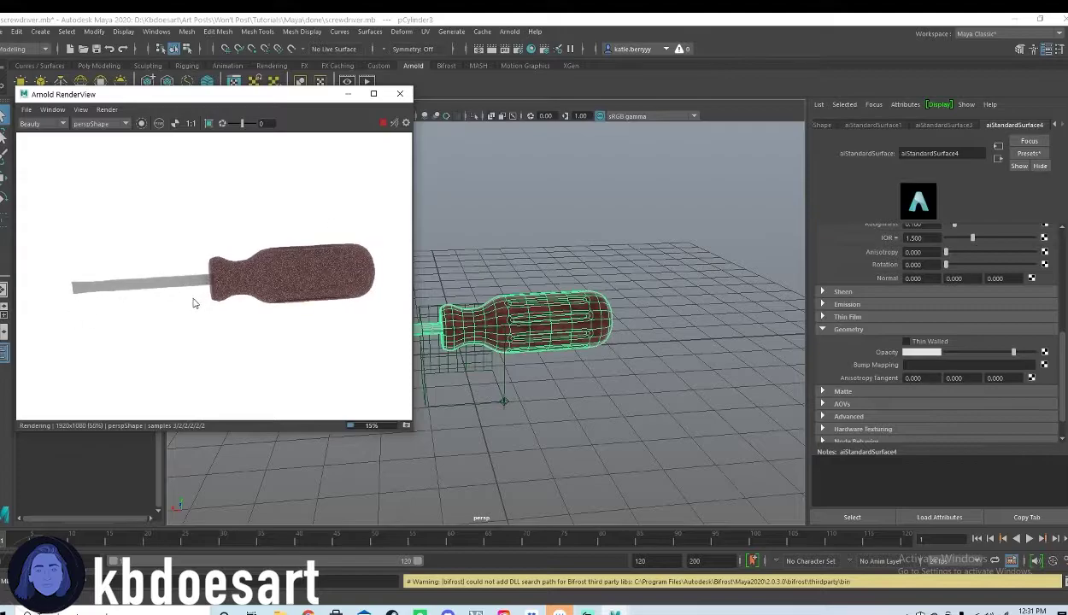
mouse_move(191, 299)
alt+middle_down()
mouse_move(220, 310)
mouse_move(193, 282)
alt+middle_up()
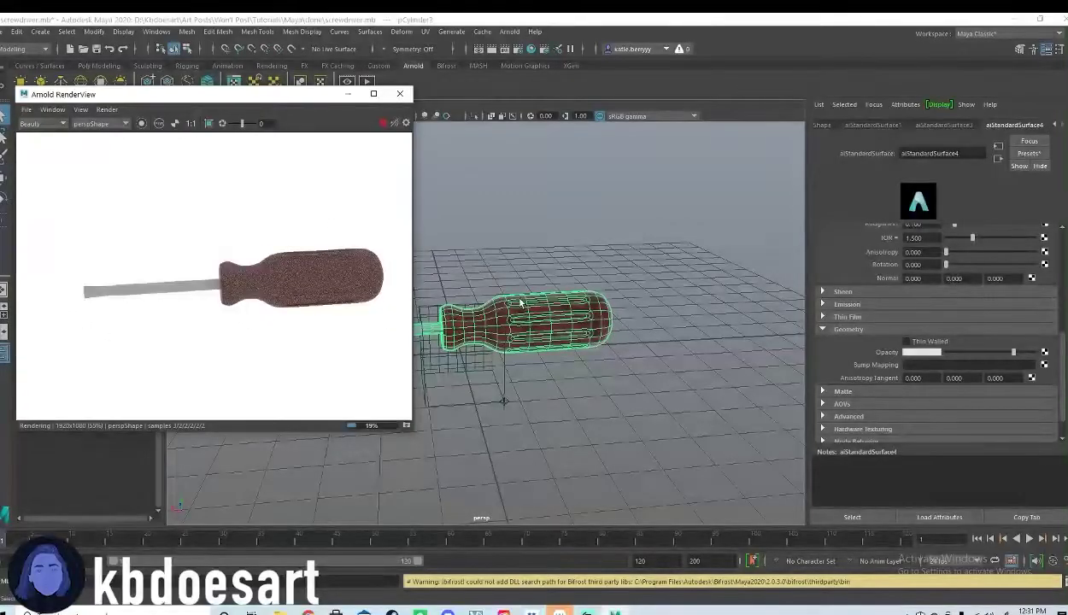
alt+drag(491, 326, 568, 309)
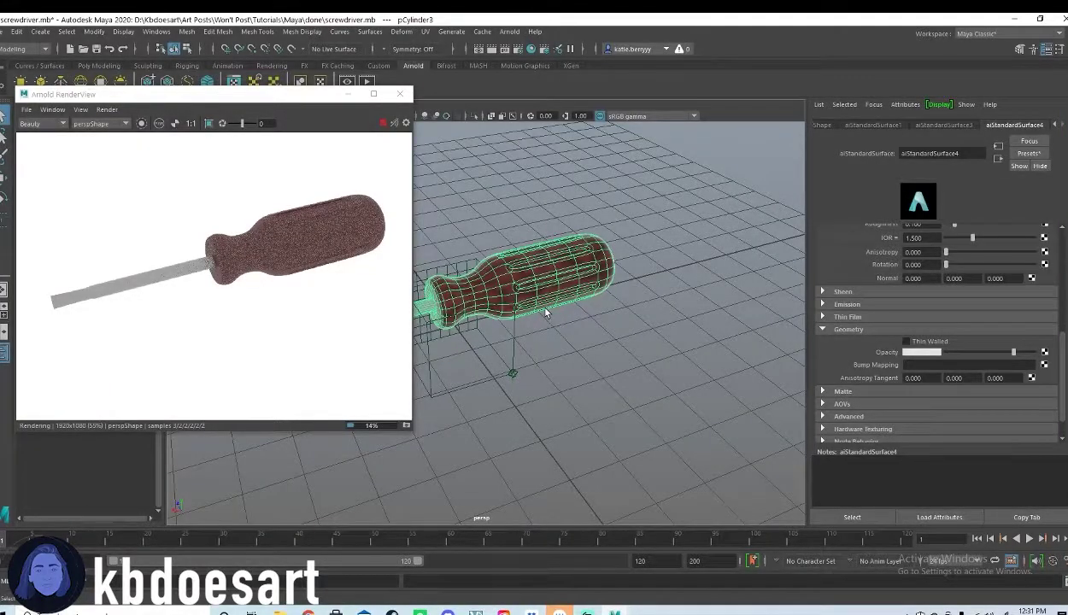
- Return to the Base and Specular settings of the handle's aiStandardSurface material
scroll(871, 316, up, 6)
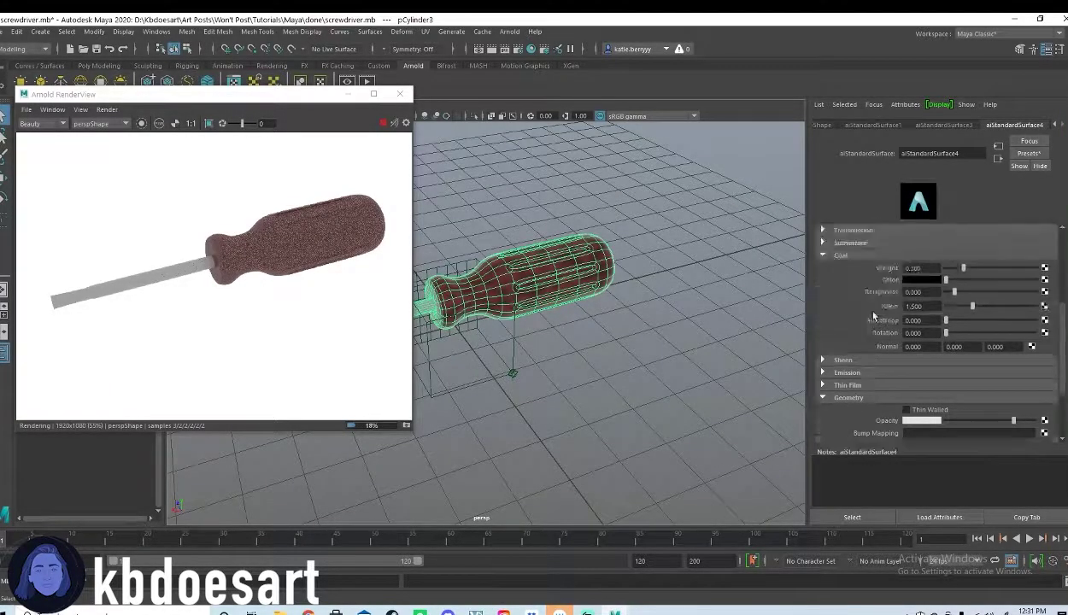
scroll(891, 313, up, 2)
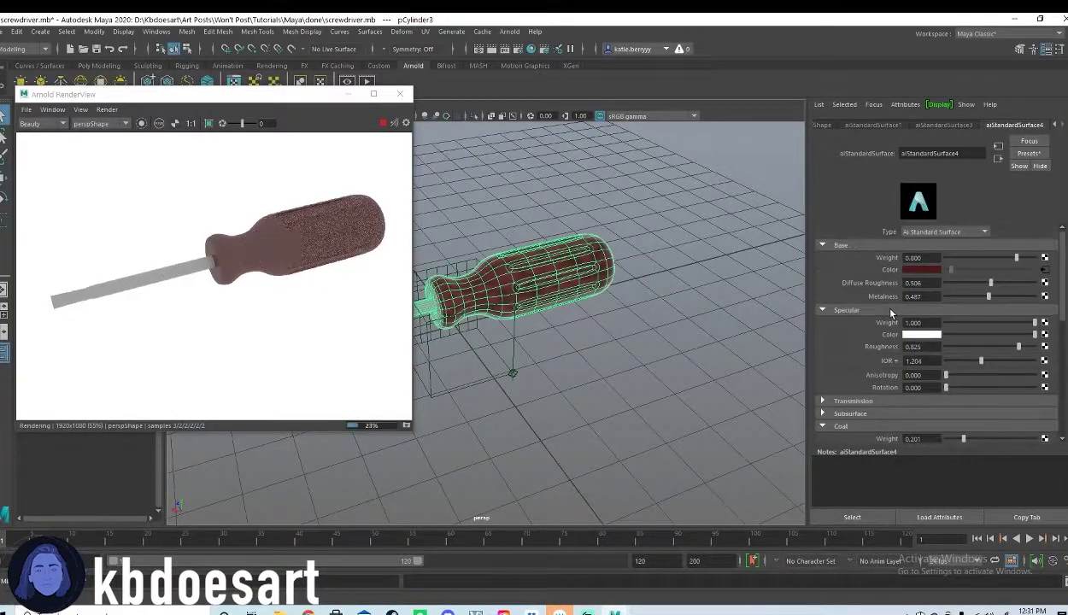